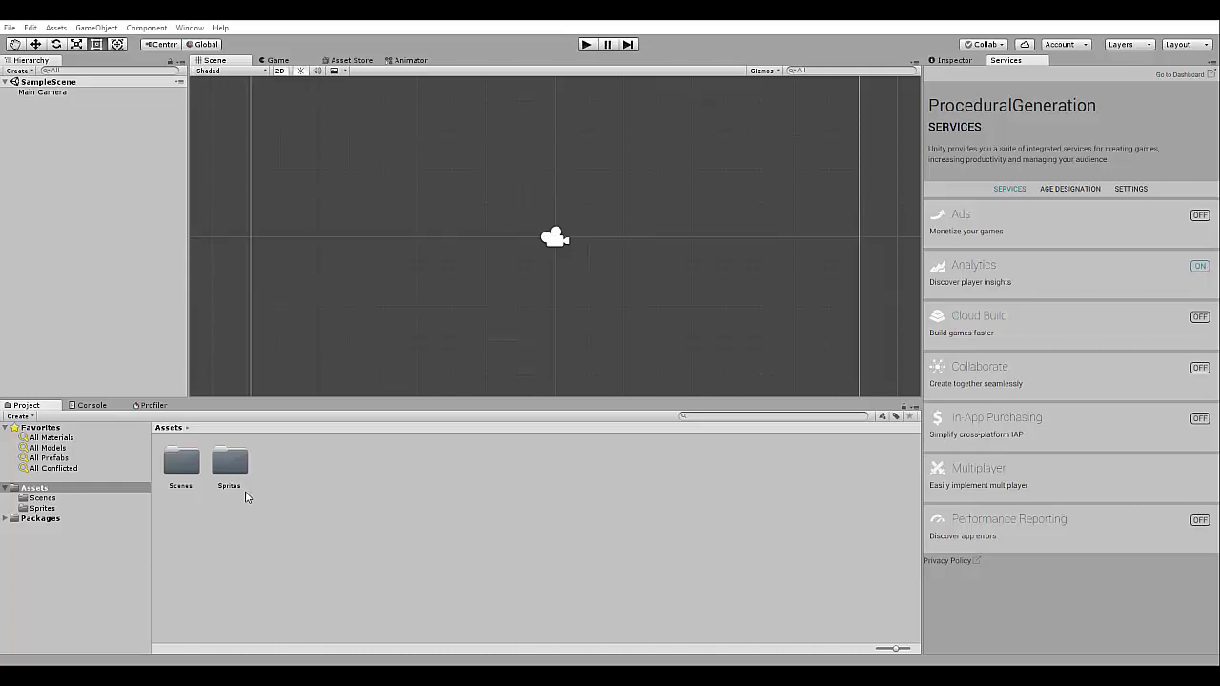
Step: Open Assets/Sprites to list the coin, demon, player, portal and terrains sprites
double_click(229, 464)
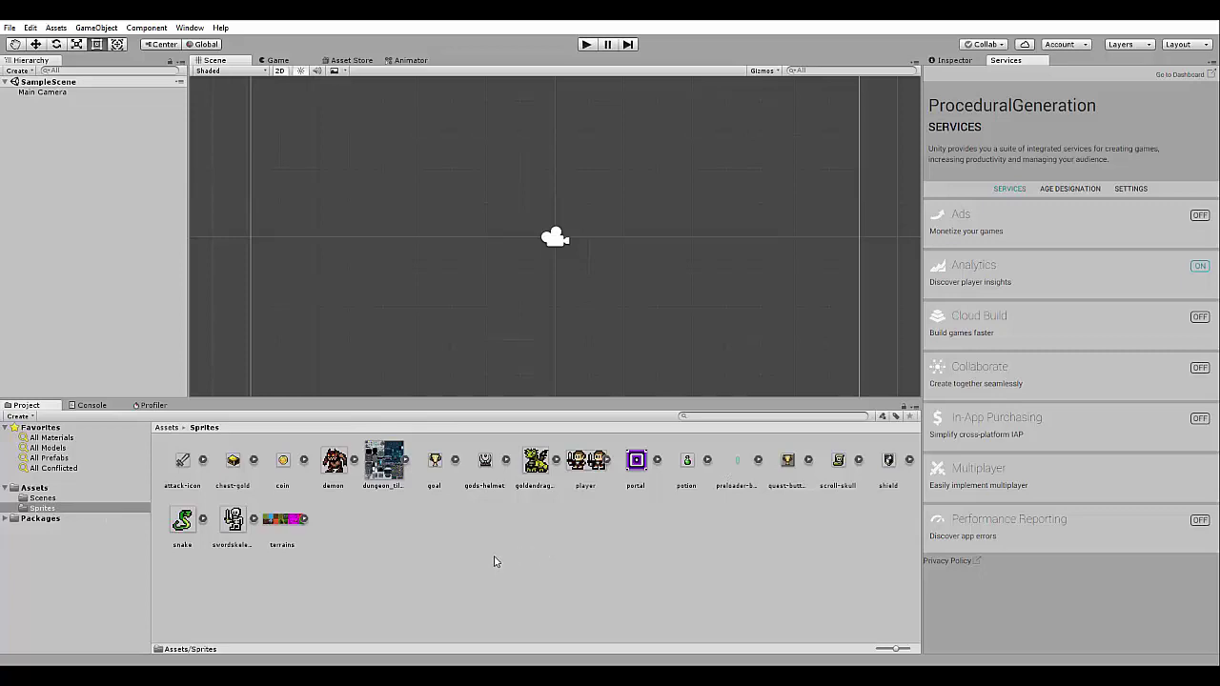
Step: Give the terrains sprite sheet Sprite Mode Multiple at 40 pixels per unit
left_click(280, 523)
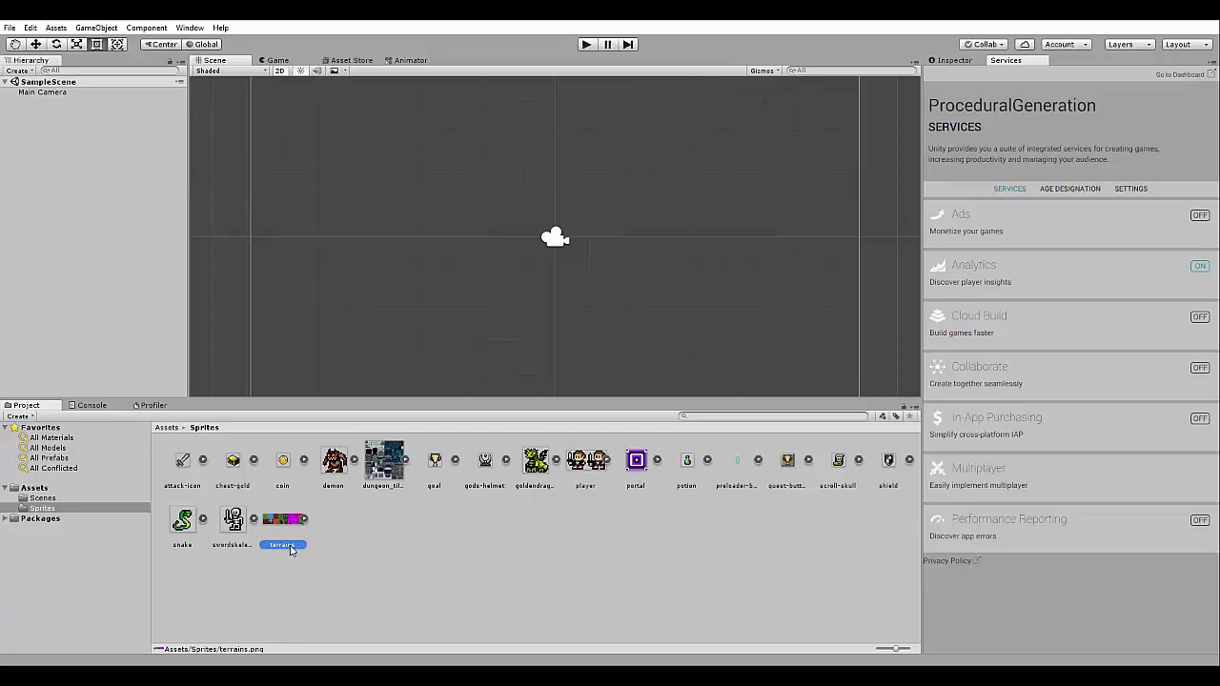
left_click(954, 61)
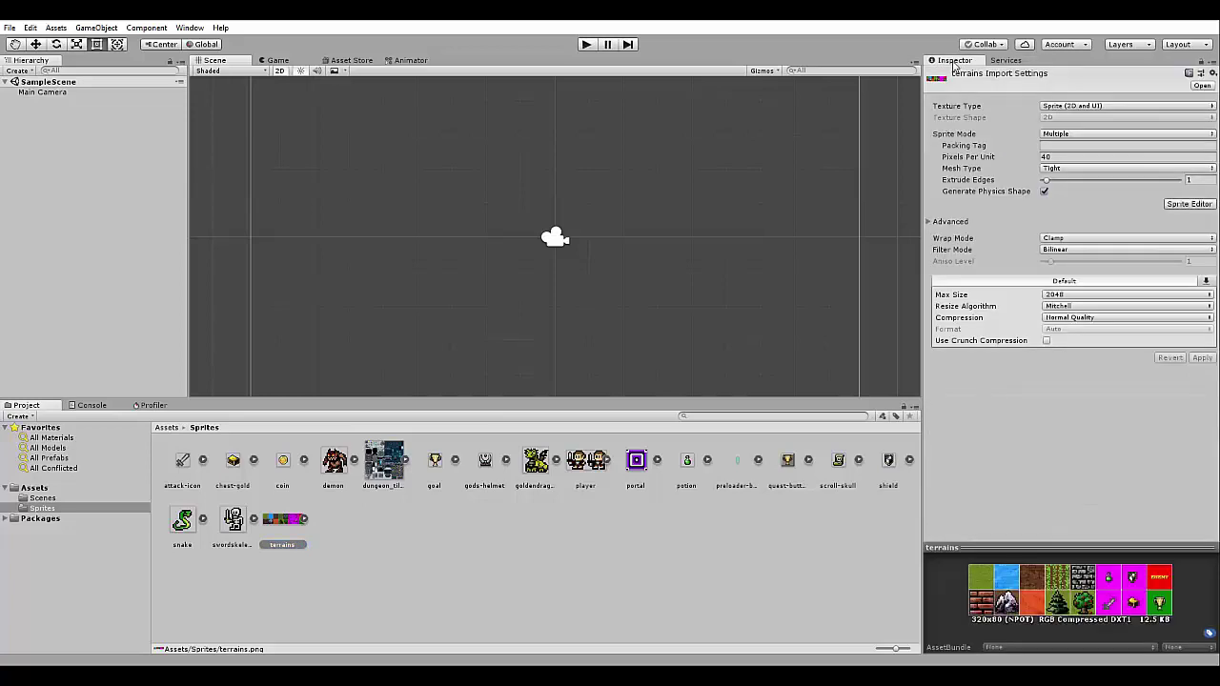
left_click(1048, 158)
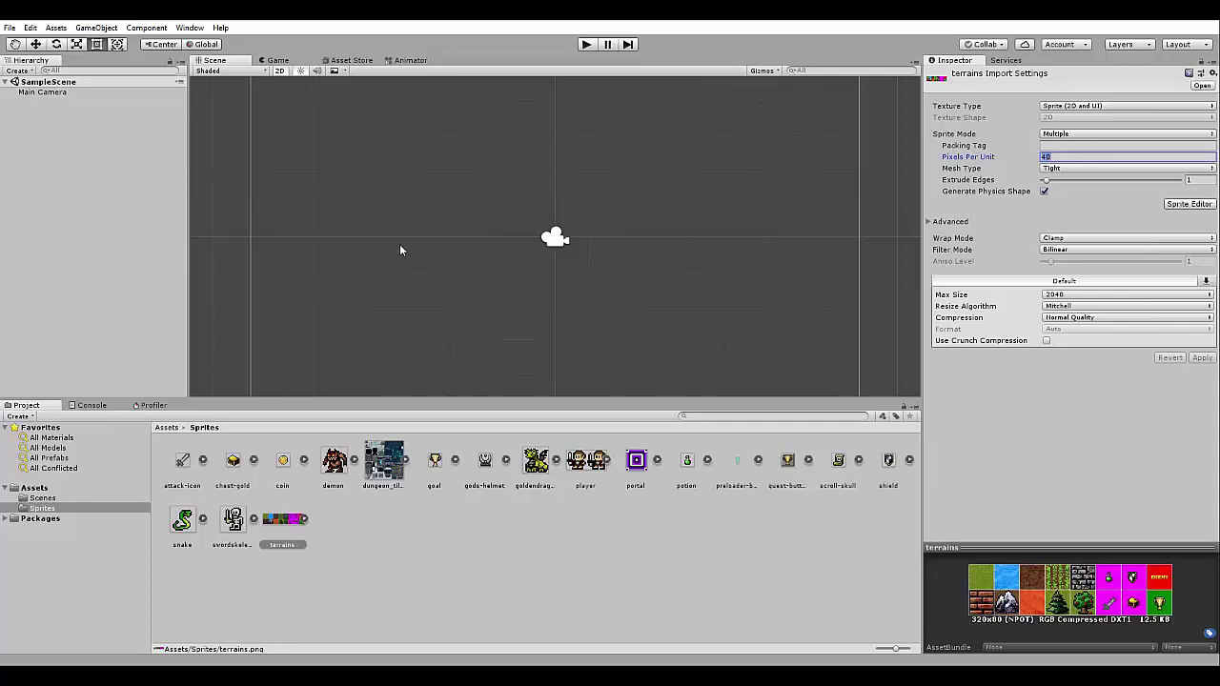
left_click(1069, 136)
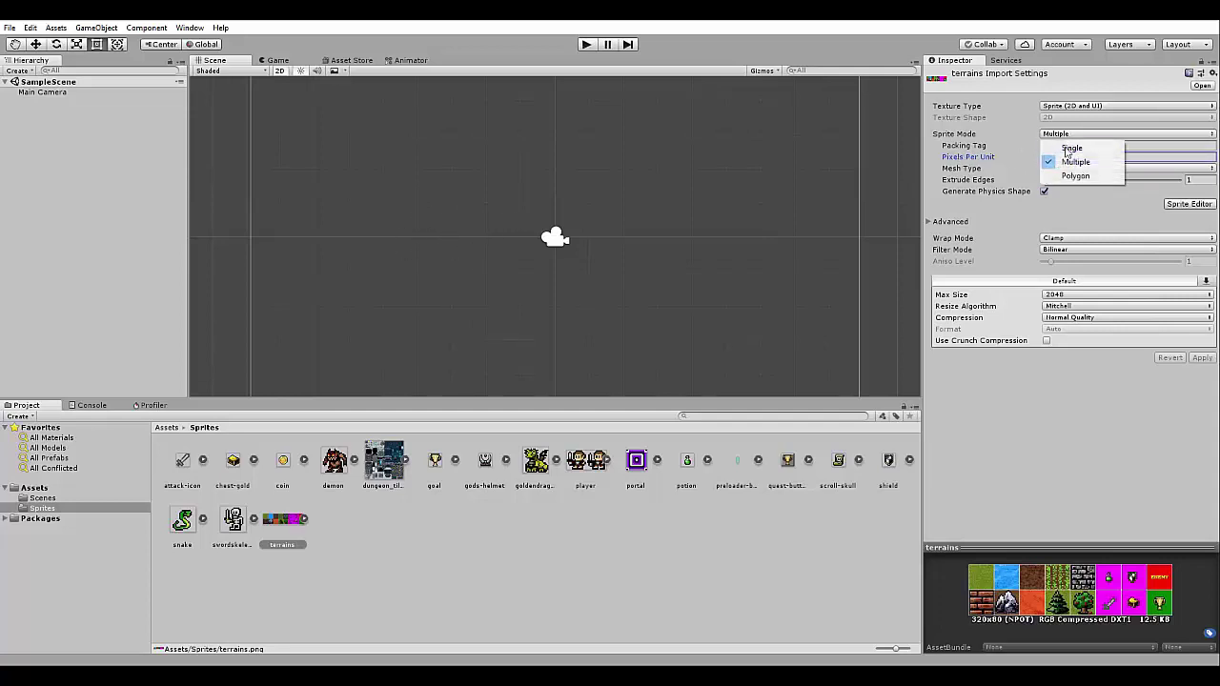
left_click(1067, 163)
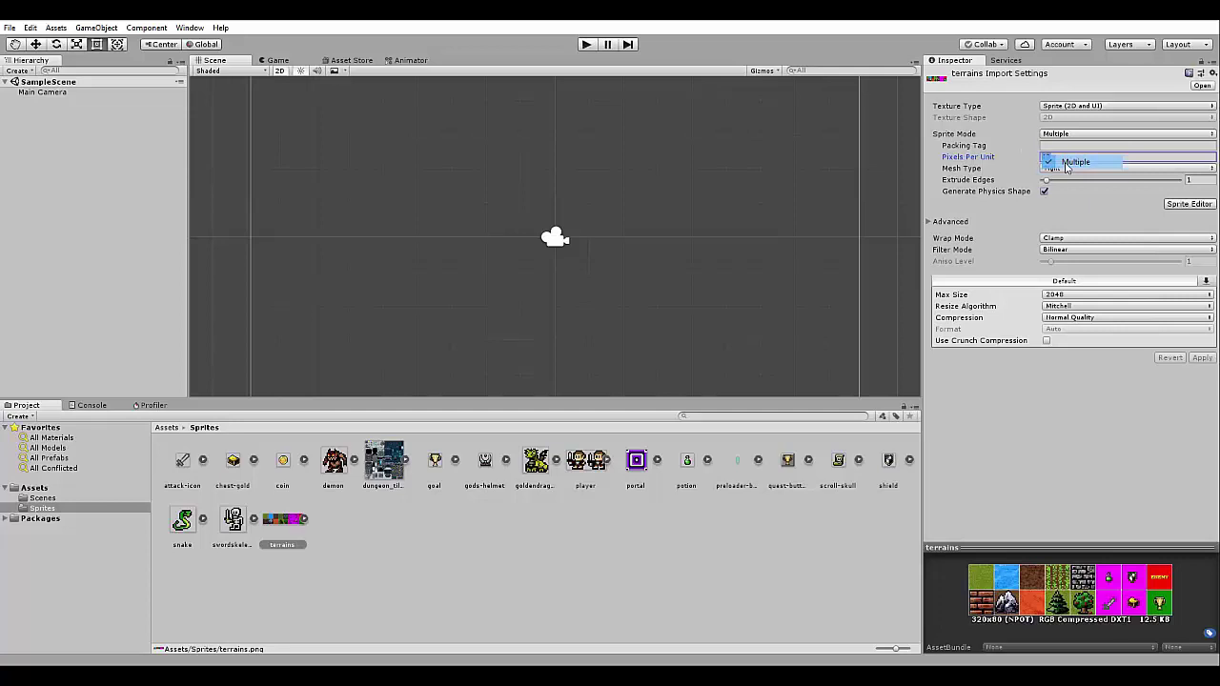
Step: In the Sprite Editor, slice the terrains sheet by cell size into 40×40 cells
left_click(1188, 204)
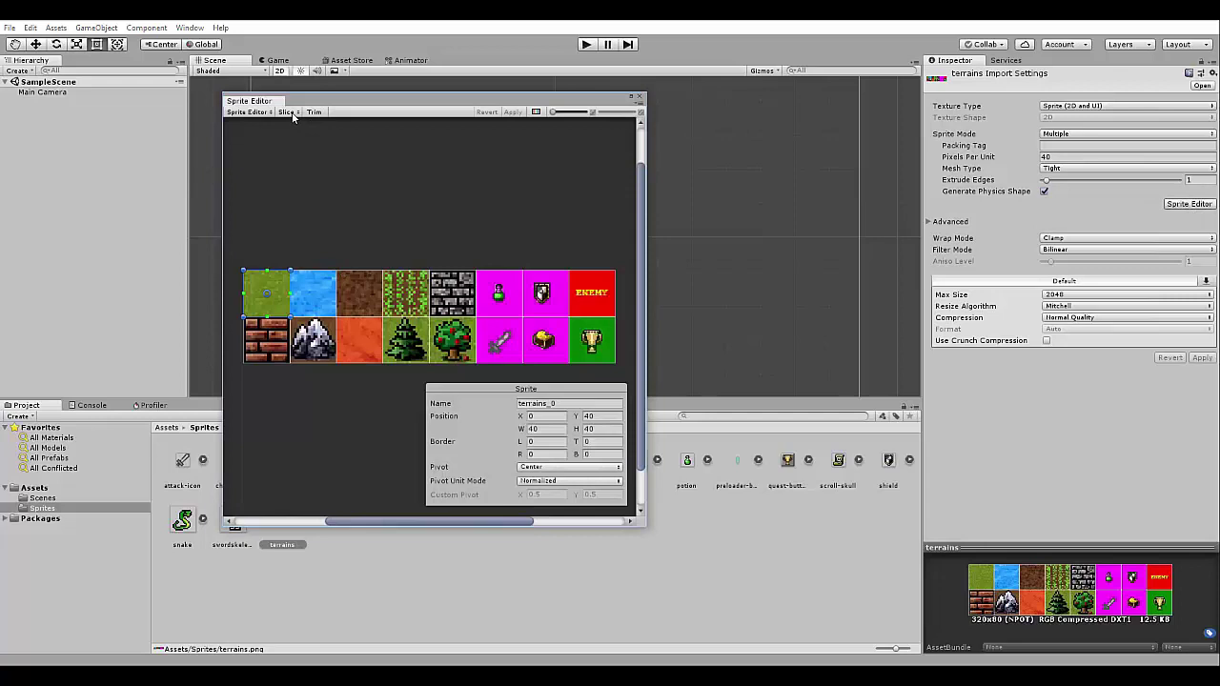
left_click(294, 114)
left_click(410, 125)
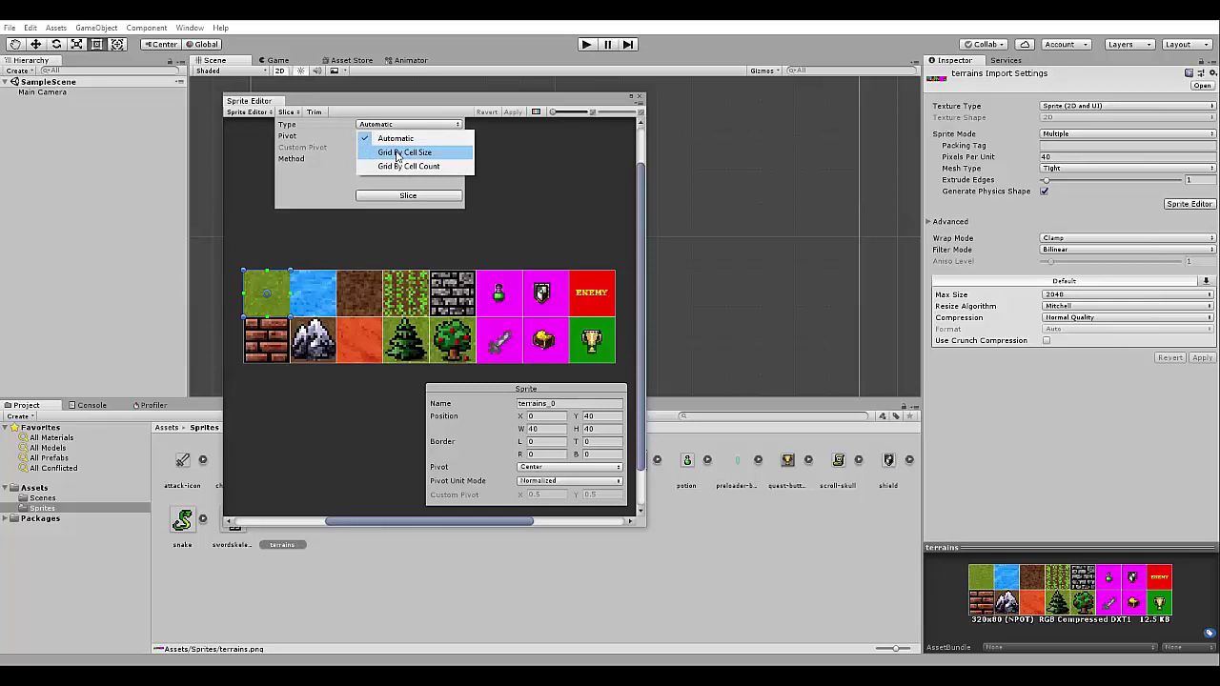
left_click(398, 154)
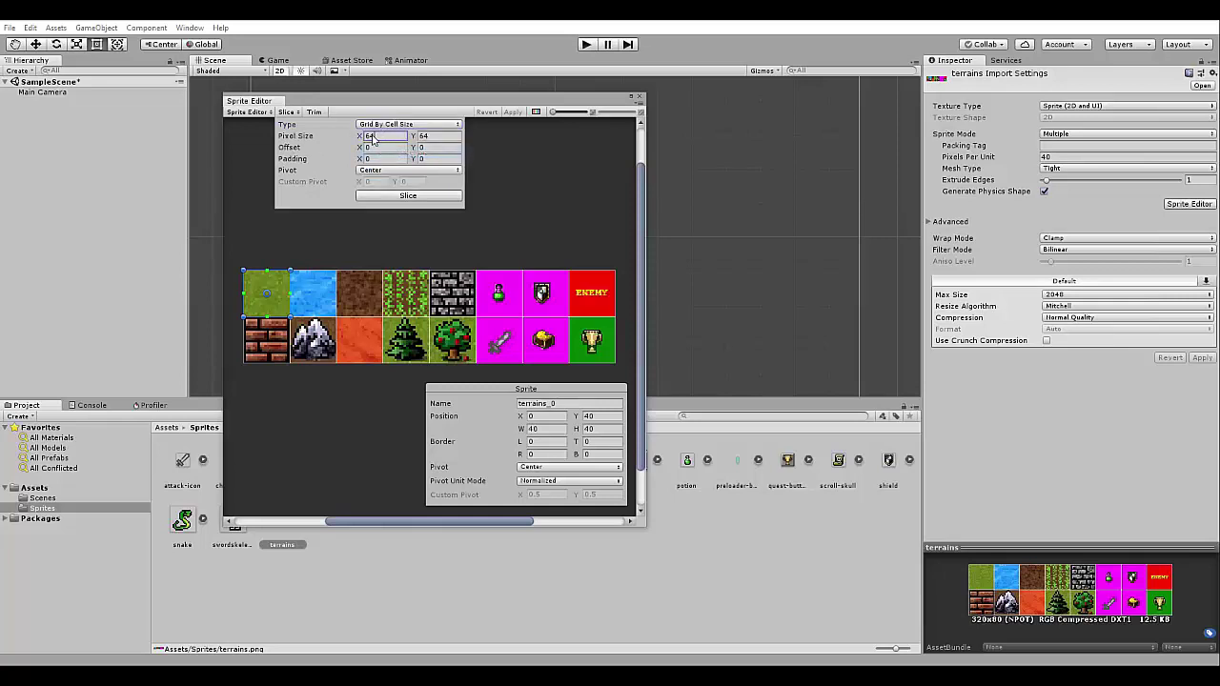
left_click(356, 139)
type("40")
key("Tab")
type("40")
left_click(386, 196)
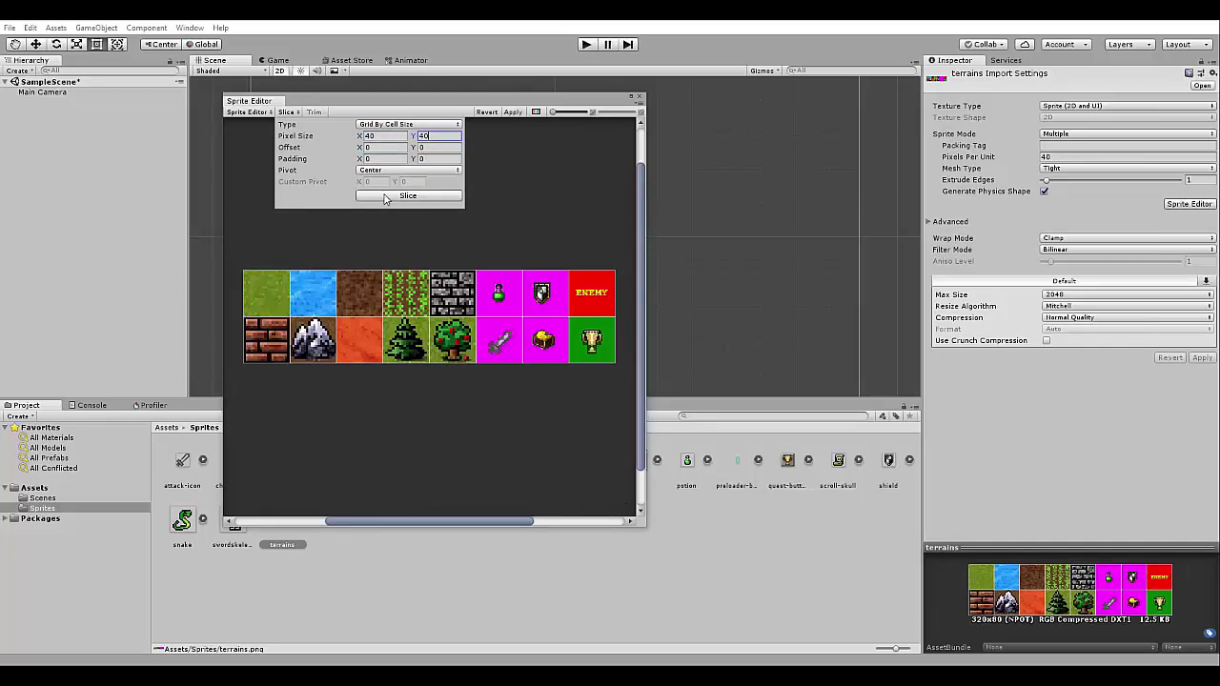
Step: Check the top row of sliced tiles, from the first tile to the ENEMY tile terrains_7
left_click(277, 294)
left_click(310, 297)
left_click(359, 298)
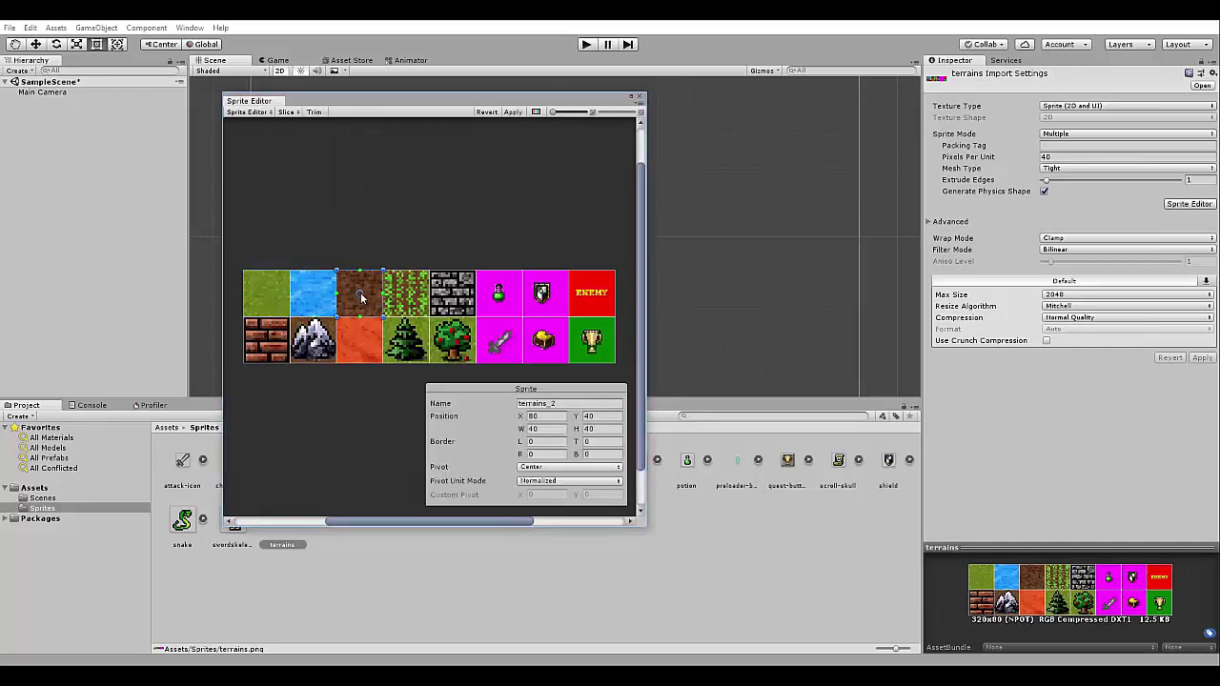
left_click(412, 291)
left_click(456, 290)
left_click(499, 290)
left_click(545, 293)
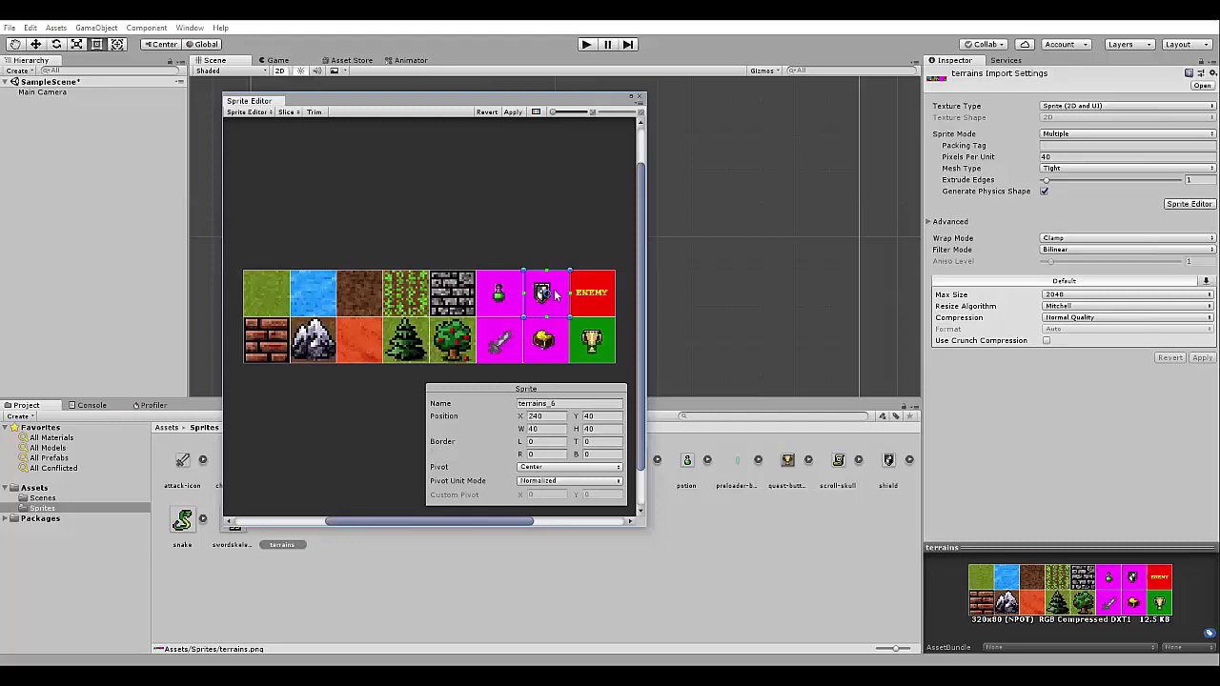
left_click(595, 296)
Step: Review the bottom row up to the pine tree tile terrains_11, then apply the slicing
left_click(591, 343)
left_click(542, 345)
left_click(496, 345)
left_click(450, 344)
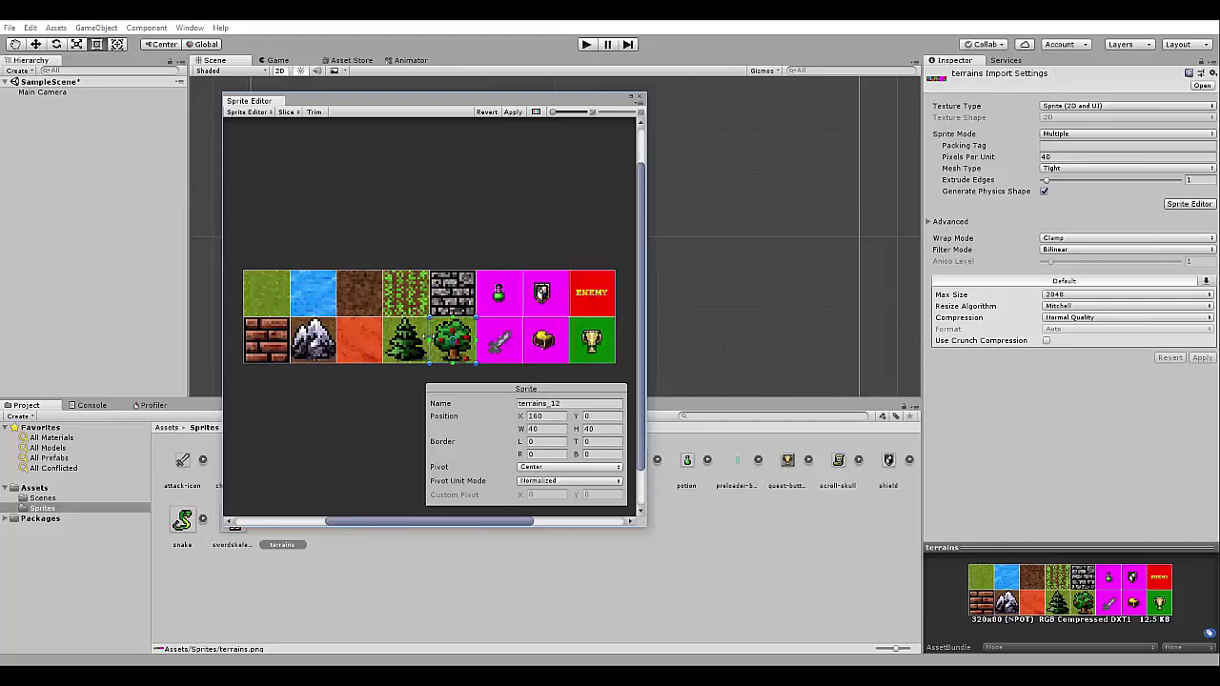
left_click(403, 342)
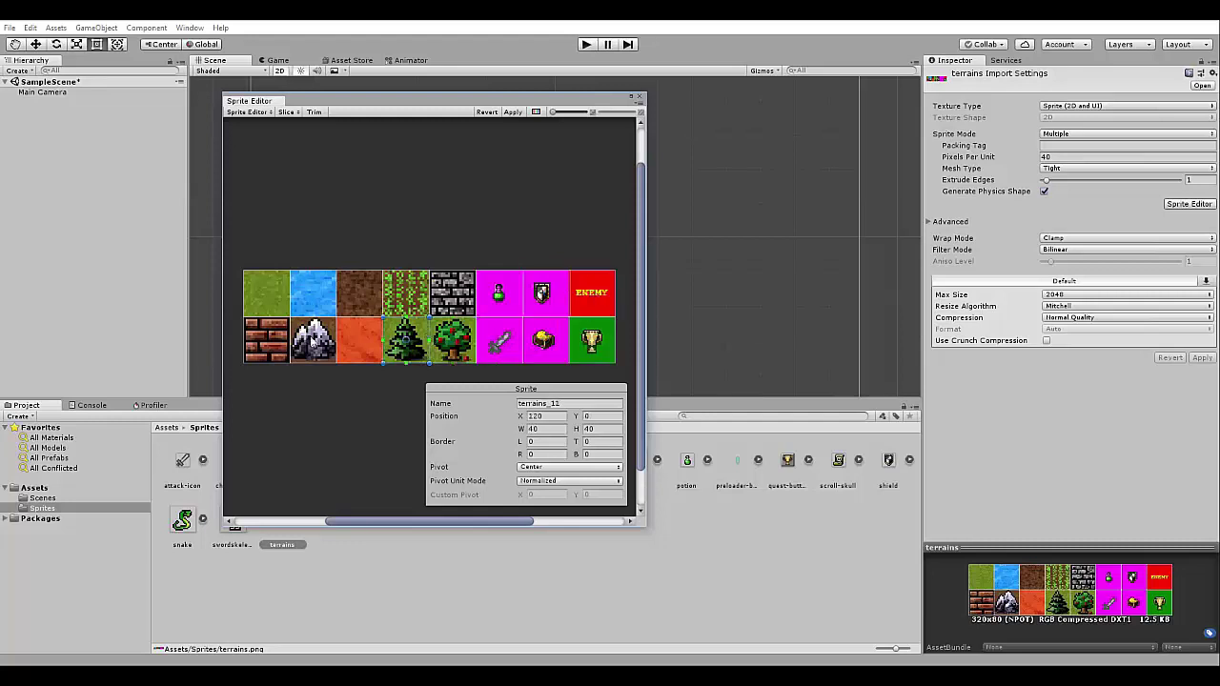
left_click(640, 98)
left_click(634, 368)
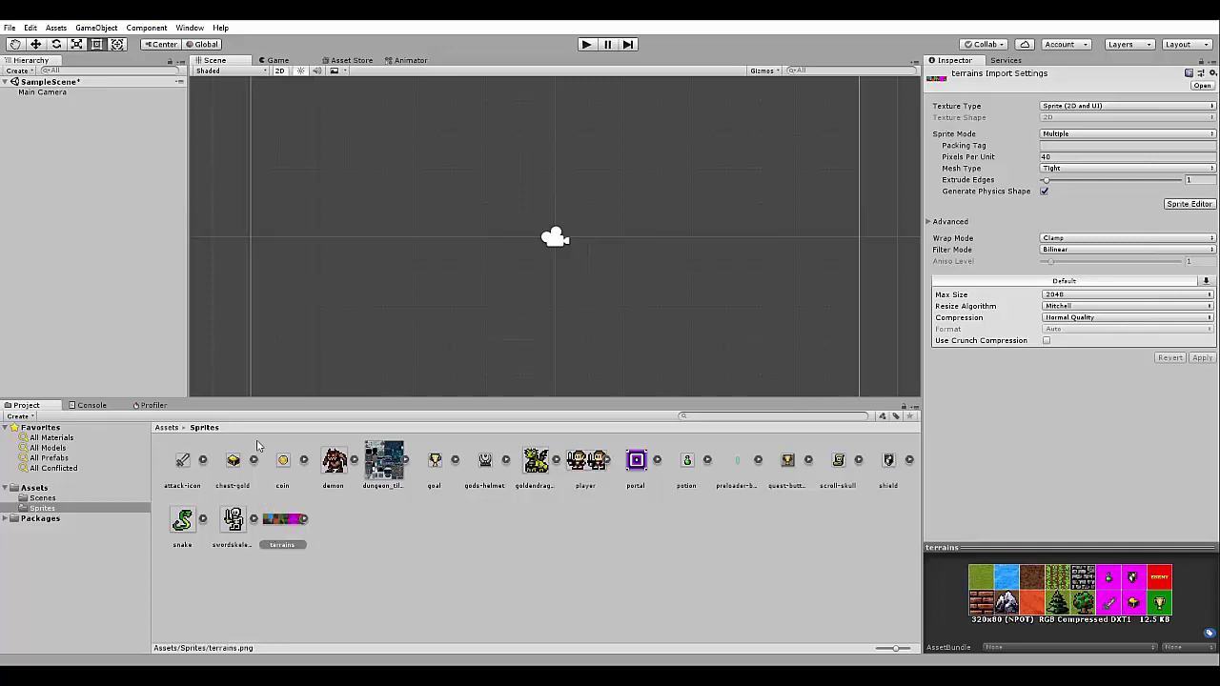
Step: Rename the SampleScene asset in Assets/Scenes to Demo
left_click(35, 183)
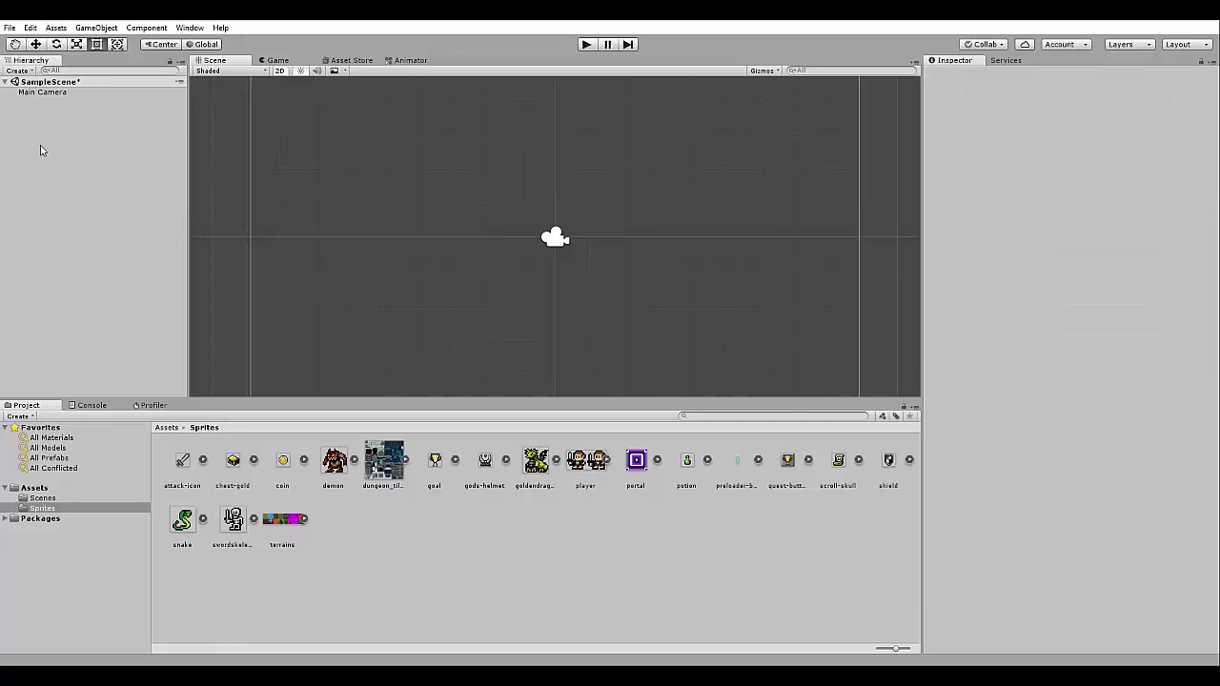
left_click(44, 499)
left_click(180, 465)
right_click(180, 464)
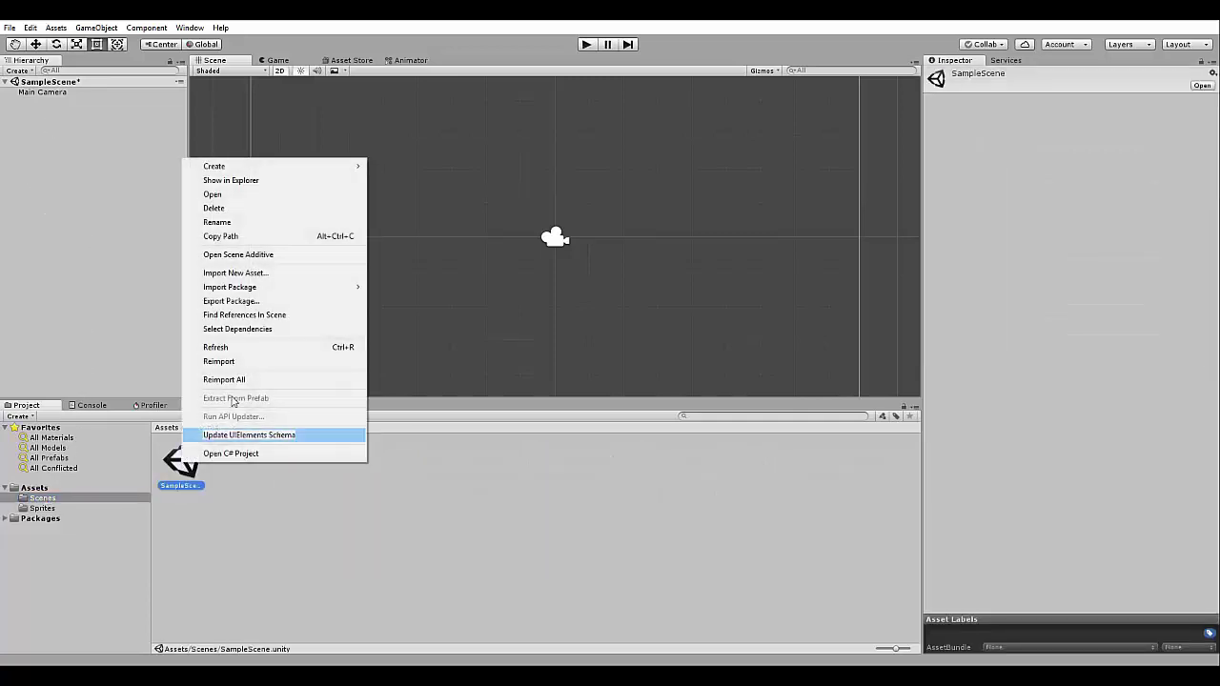
left_click(219, 221)
type("Demo")
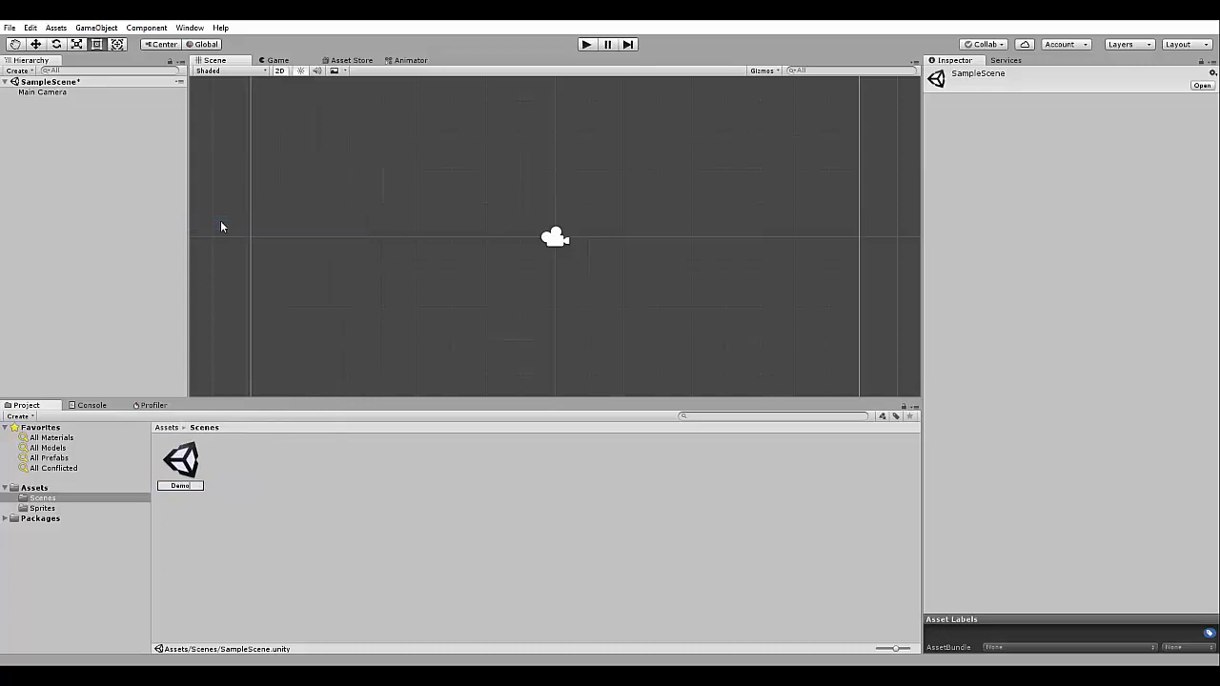
key("Return")
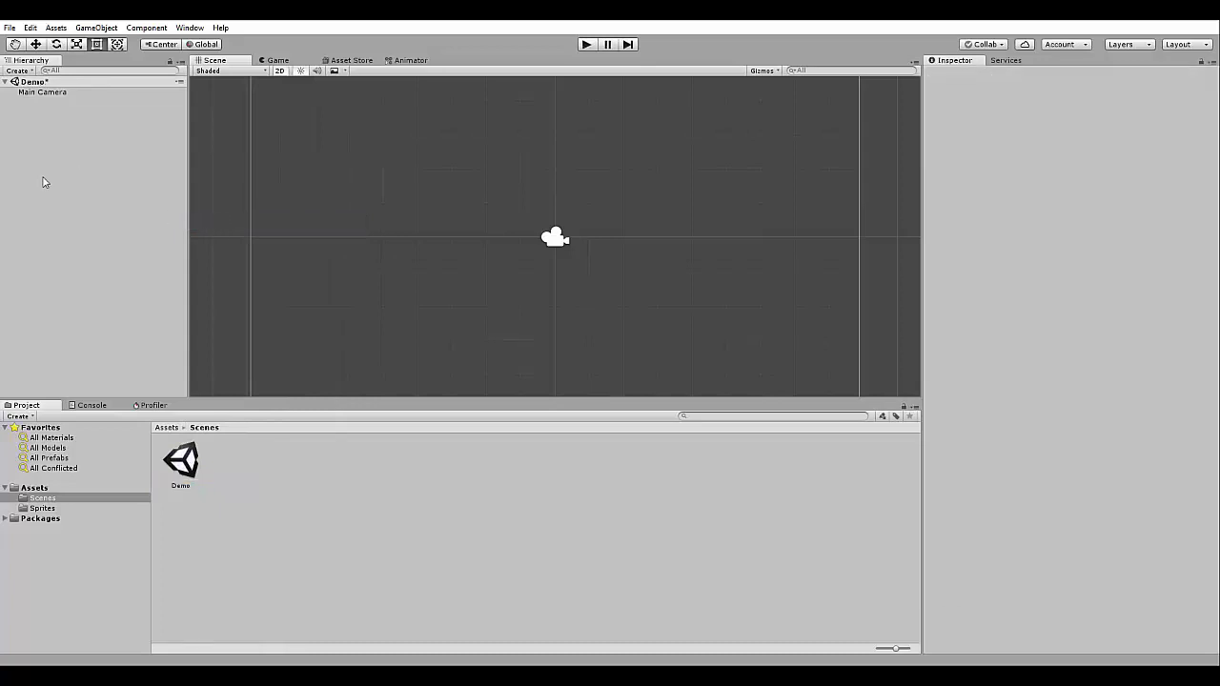
Step: Add a 2D Tilemap object to the Hierarchy and select the Tilemap child under Grid
right_click(52, 135)
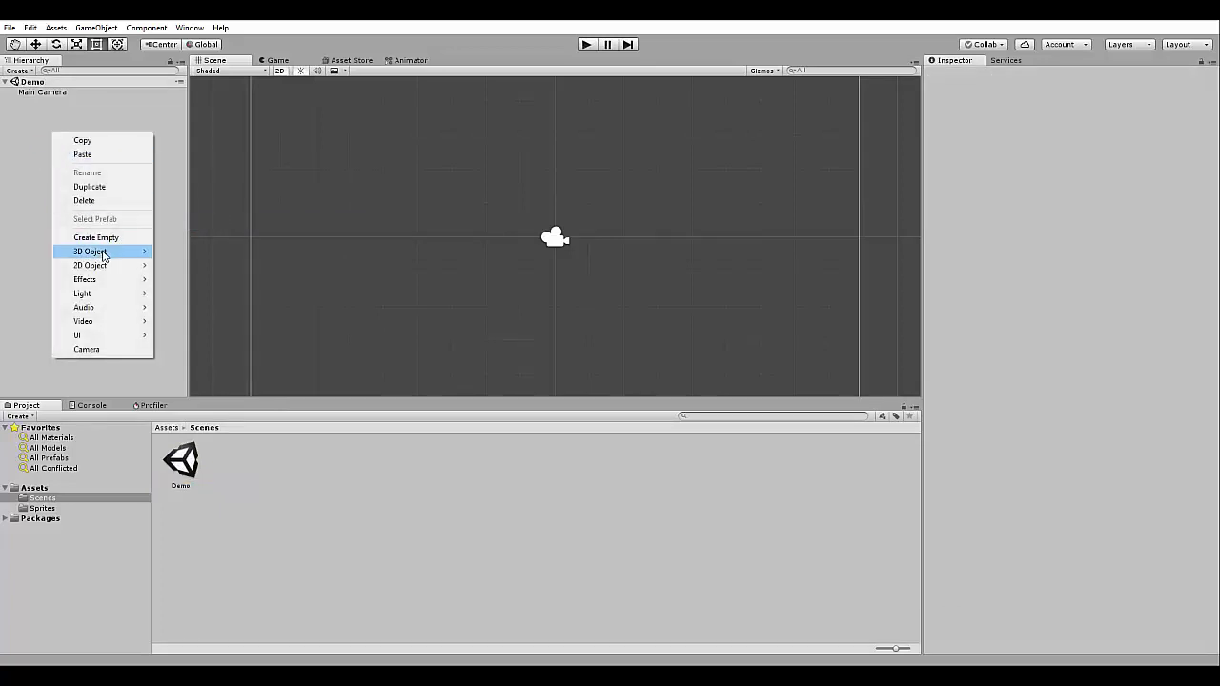
mouse_move(104, 266)
left_click(185, 292)
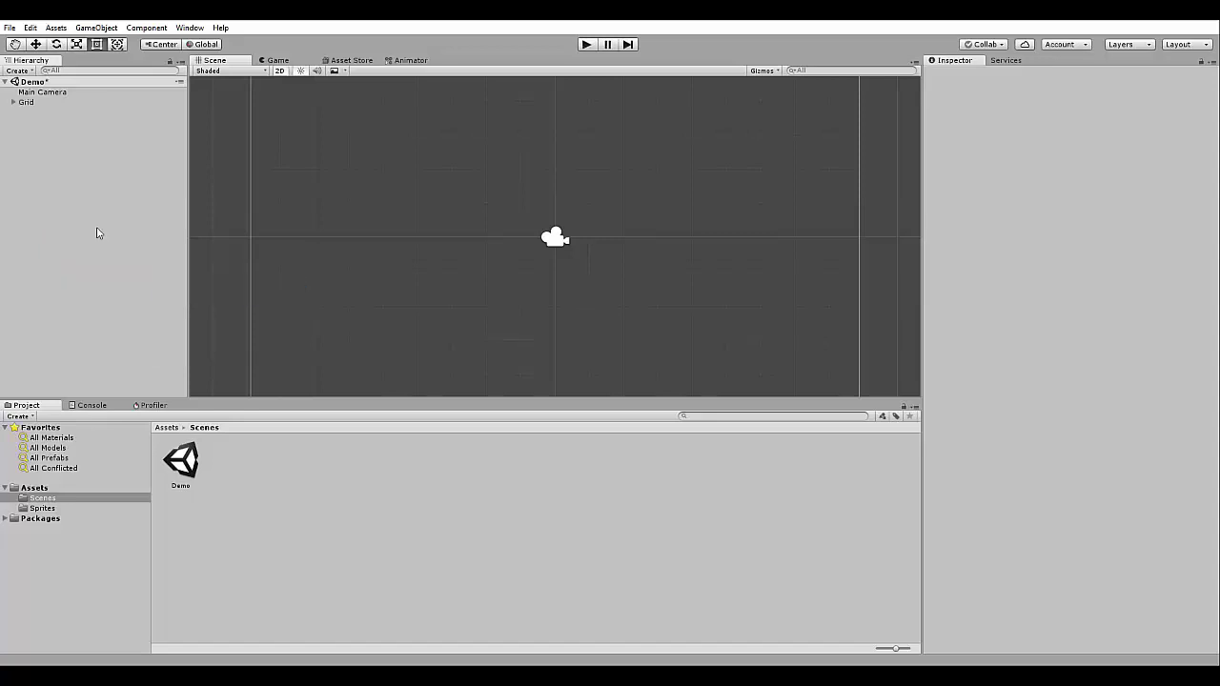
left_click(12, 104)
left_click(42, 115)
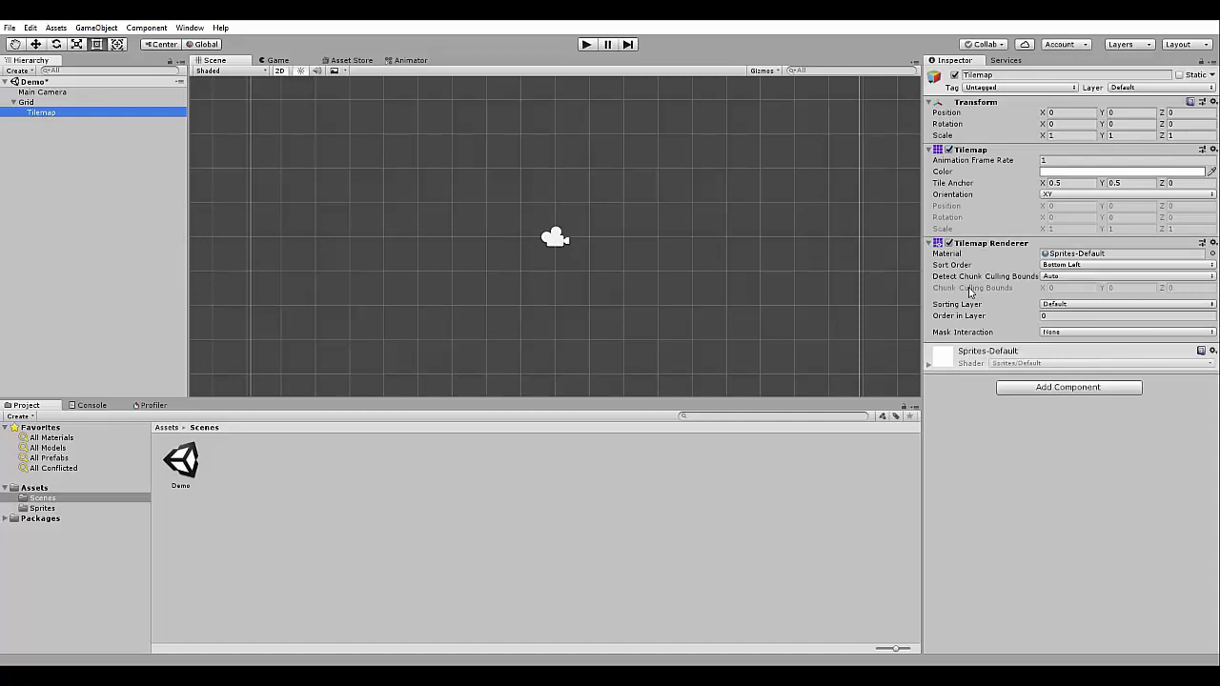
scroll(398, 222, "down", 3)
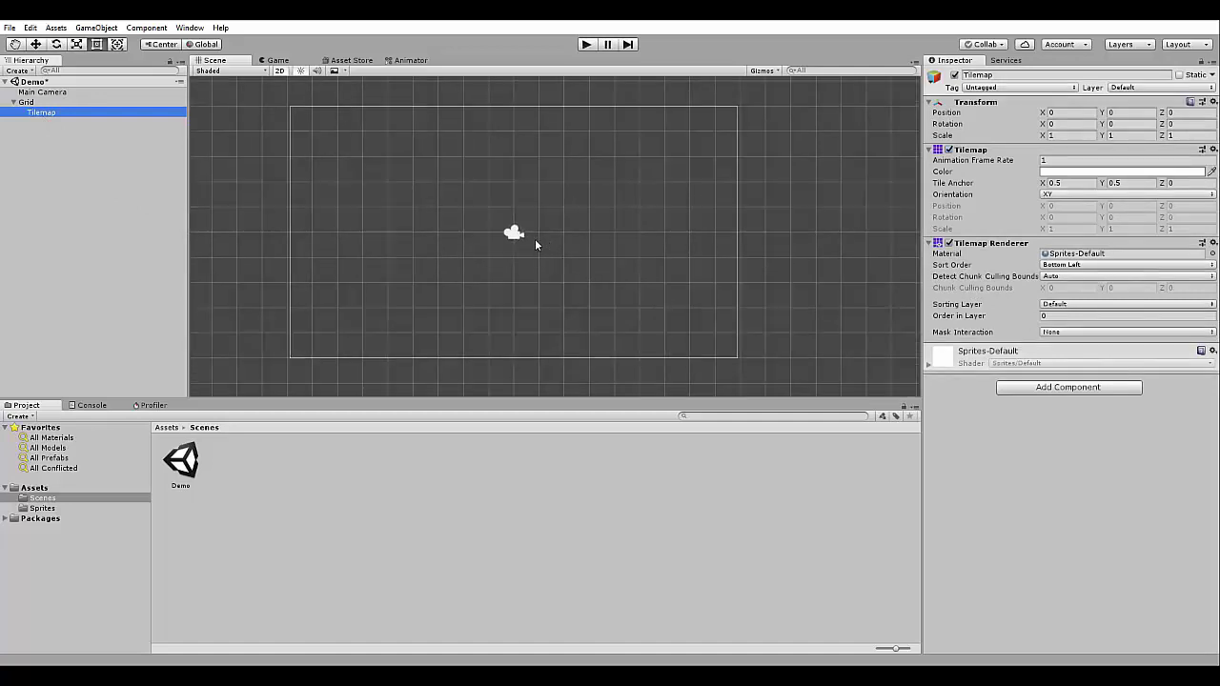
Step: Open the Tile Palette from Window > 2D and dock it as a tab beside the Inspector
left_click(187, 28)
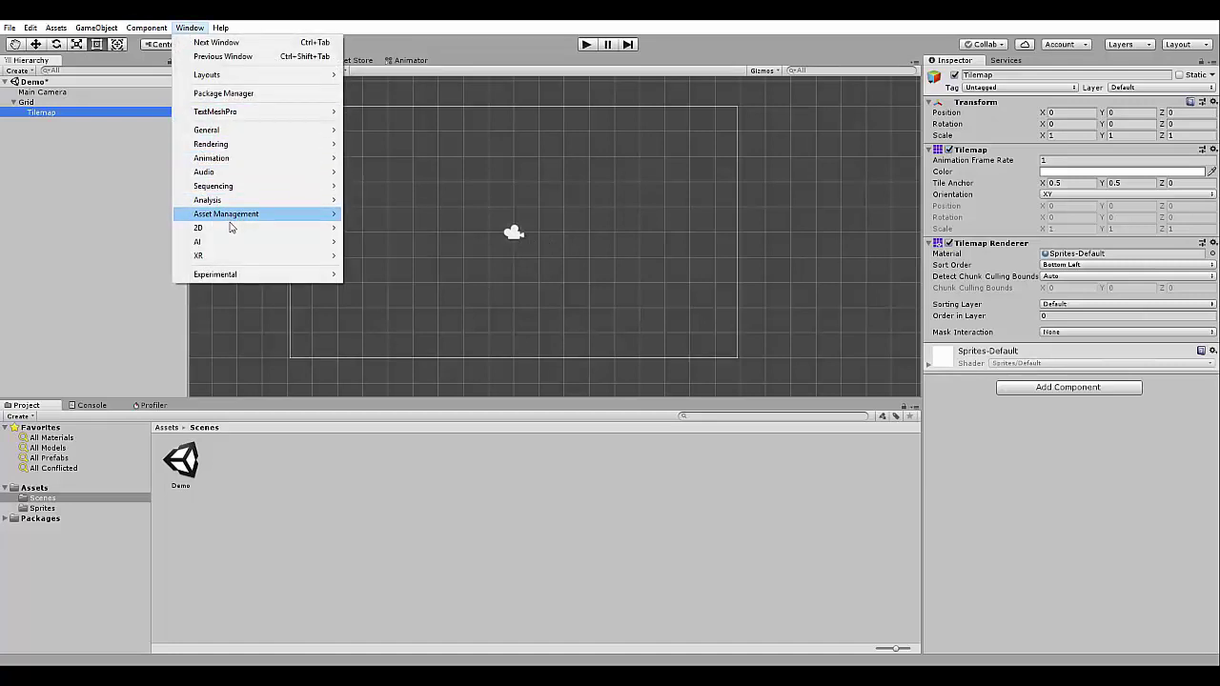
mouse_move(234, 229)
left_click(376, 242)
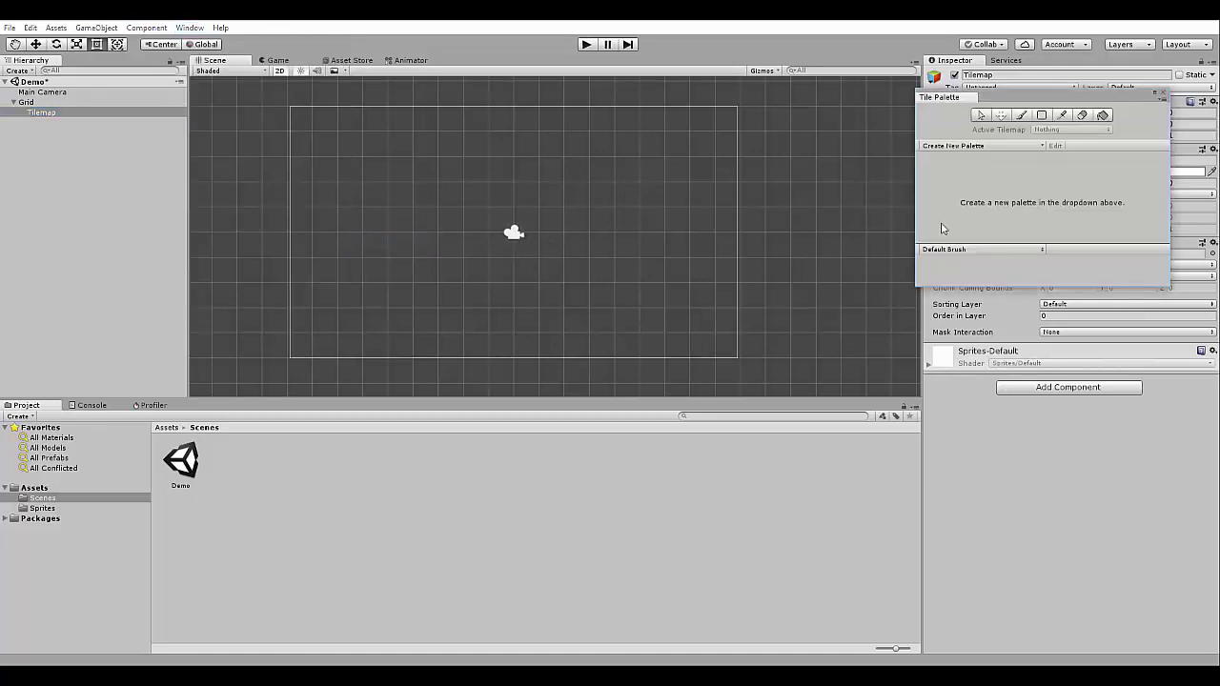
left_click_drag(975, 88, 1013, 61)
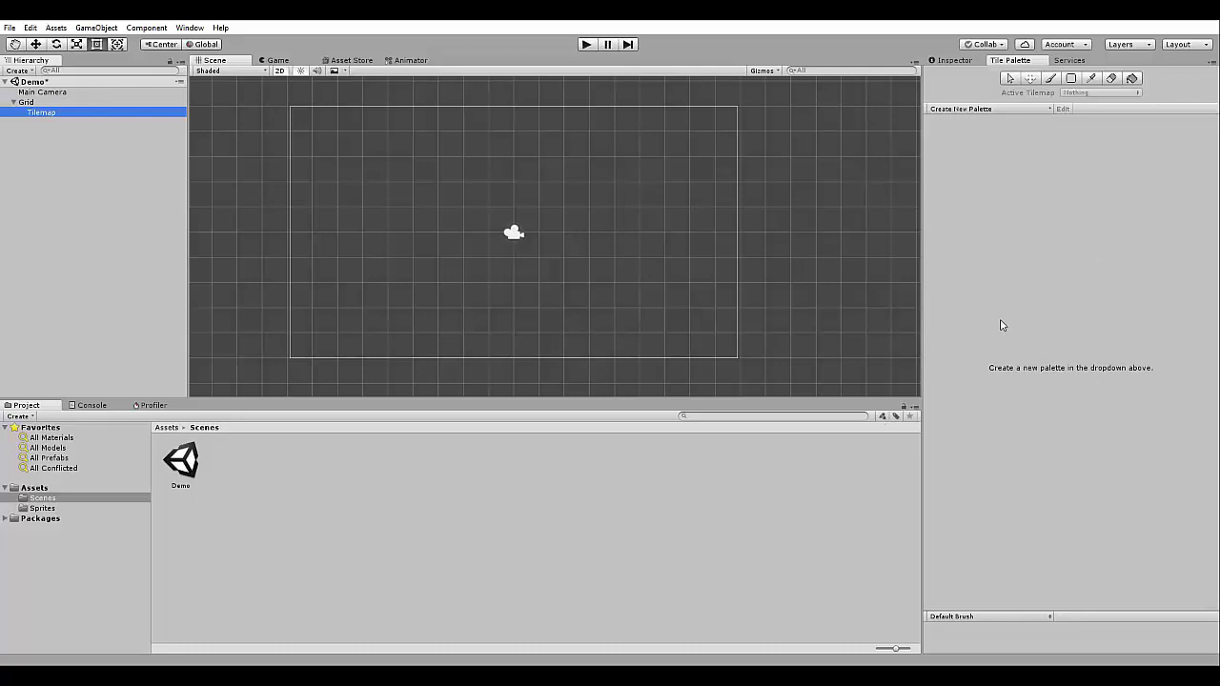
Step: Create a new tile palette named 'Dungeon Palette'
left_click(965, 110)
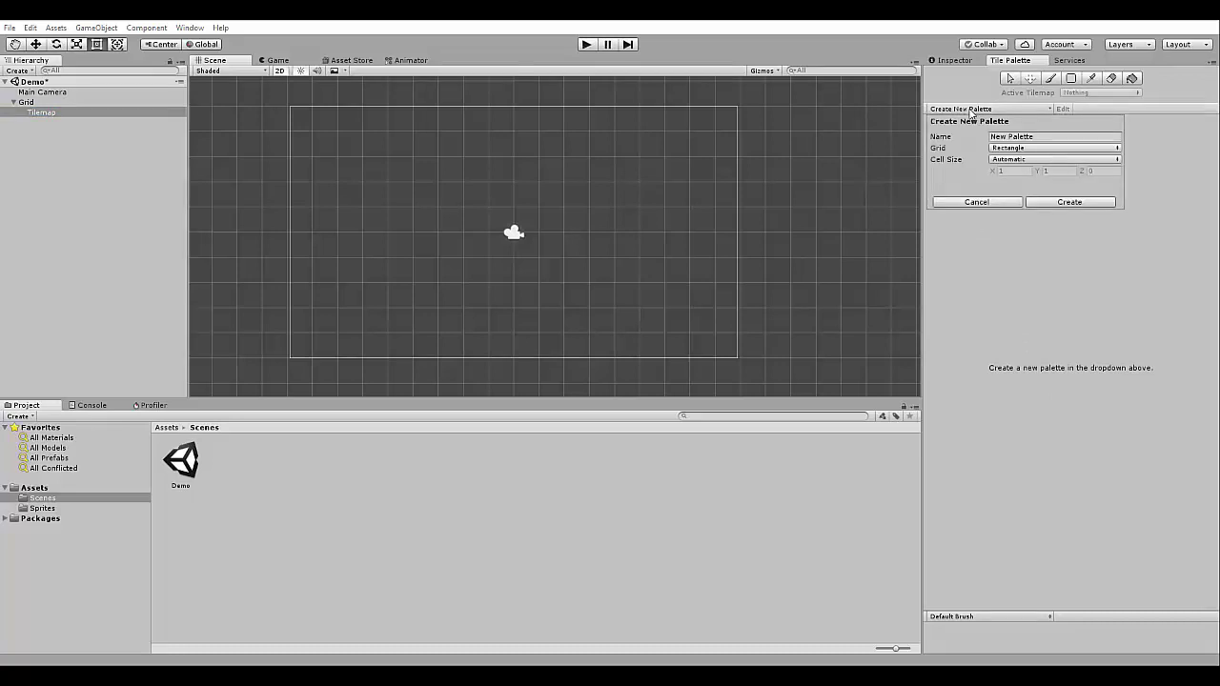
left_click(1050, 137)
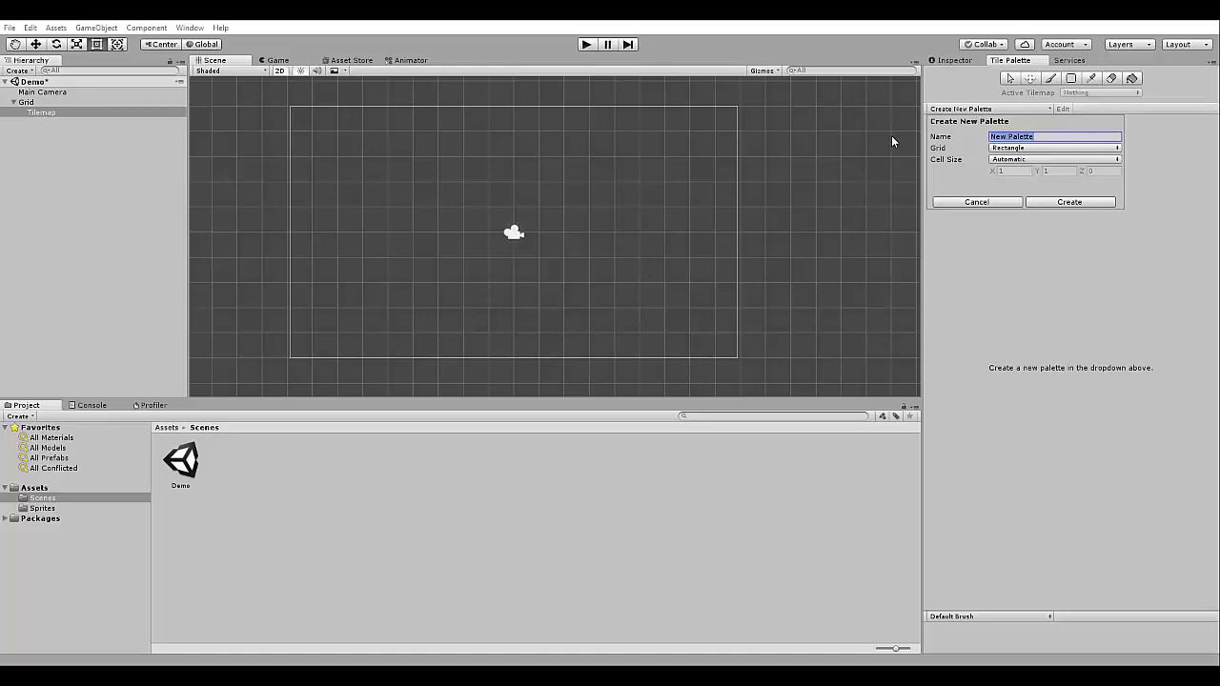
type("Dungeon ")
type("Plae")
key("BackSpace")
key("BackSpace")
type("alette")
left_click(1065, 206)
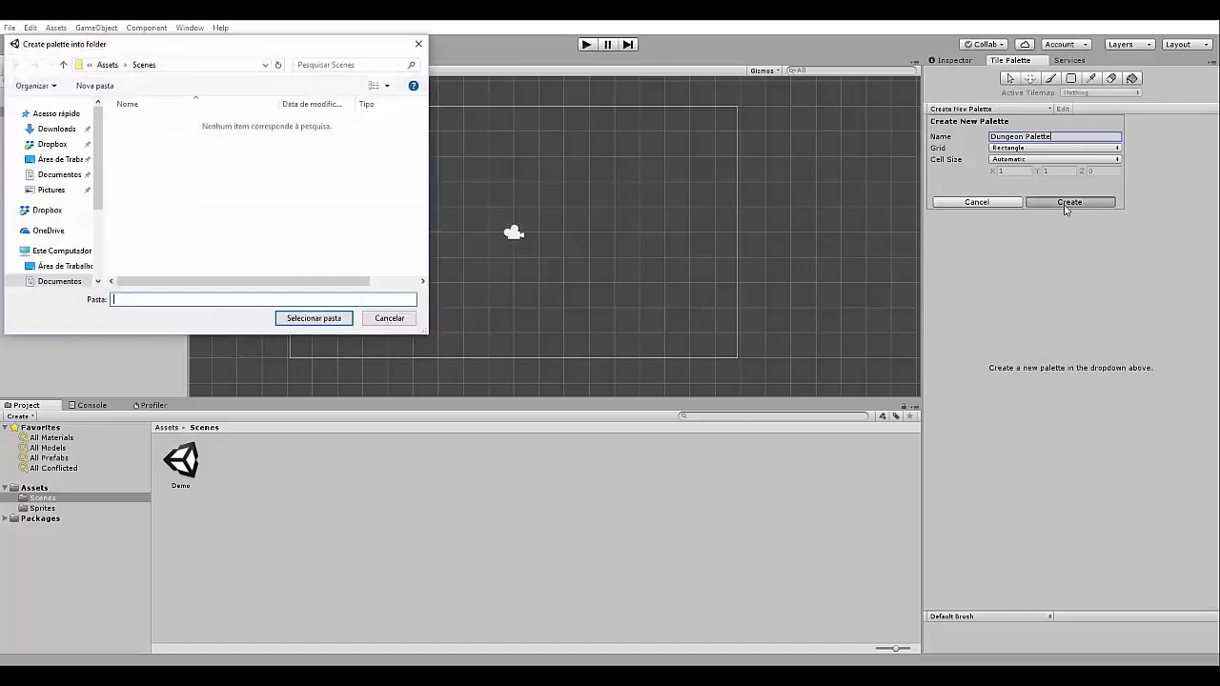
Step: Save the palette into a new 'Tile palettes' folder inside Assets
left_click(109, 65)
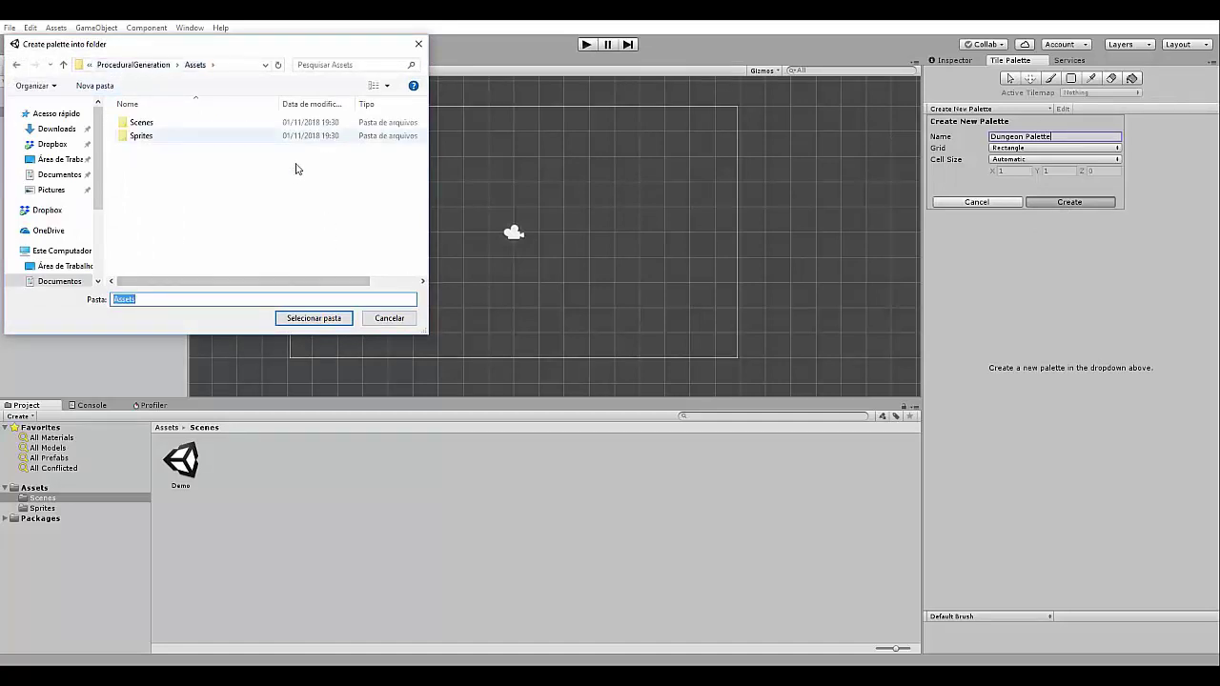
left_click(96, 86)
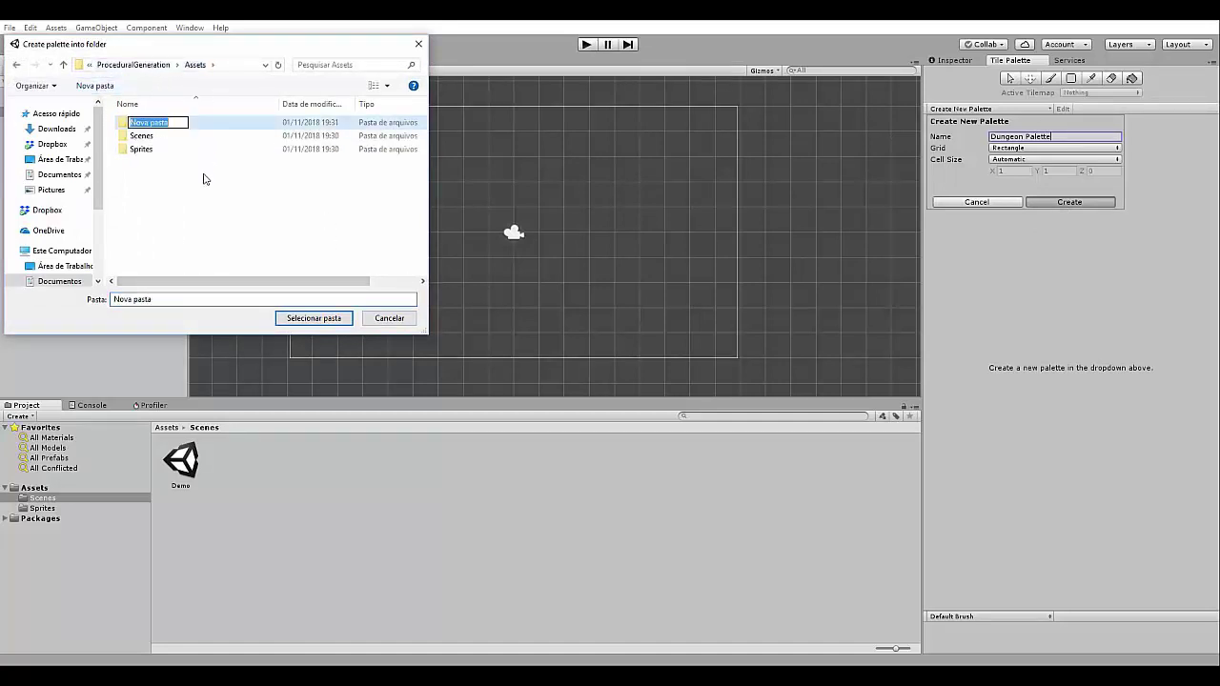
type("Tile ap")
key("BackSpace")
key("BackSpace")
type("palettes")
key("Return")
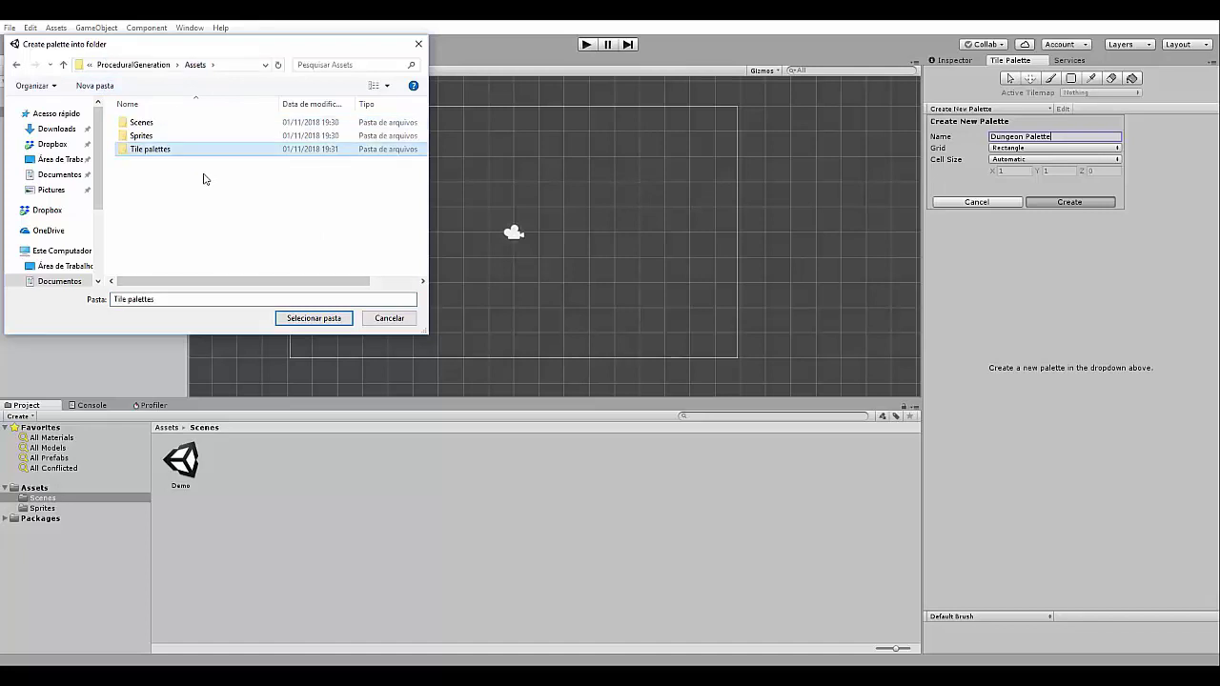
left_click(302, 318)
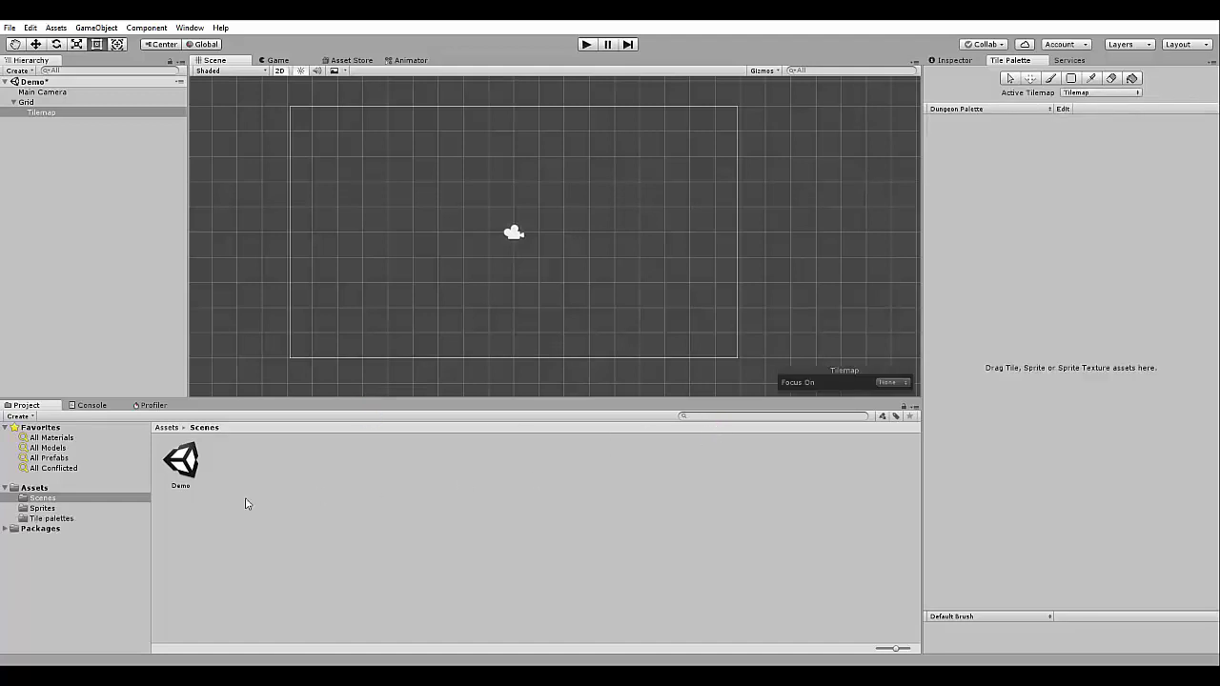
left_click(63, 518)
Step: Drag the terrains sprite sheet into Dungeon Palette, generating its 16 tiles into Assets/Tile palettes
left_click(191, 464)
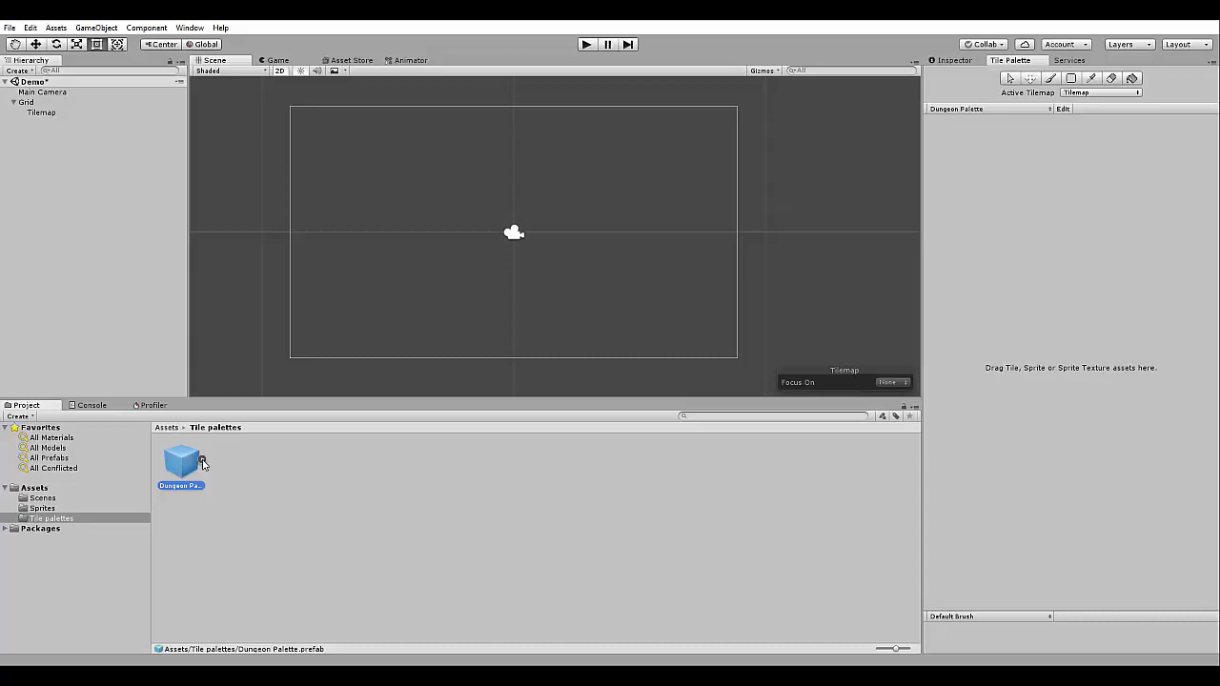
left_click(43, 508)
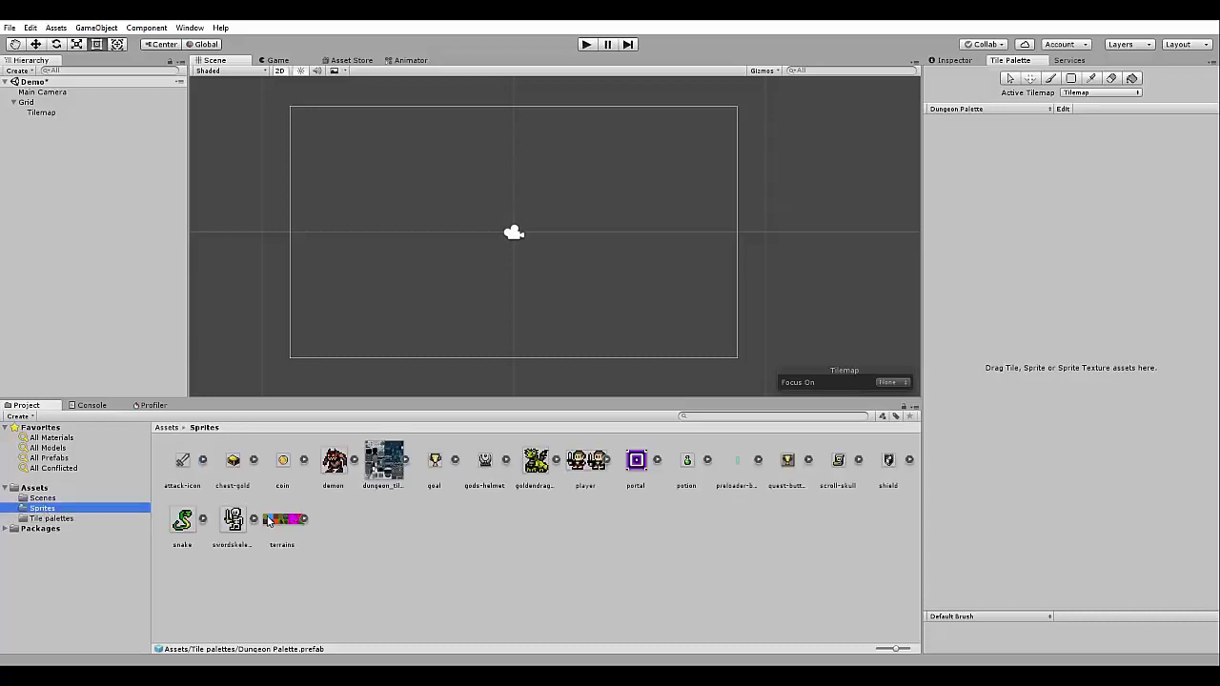
left_click_drag(269, 519, 1001, 331)
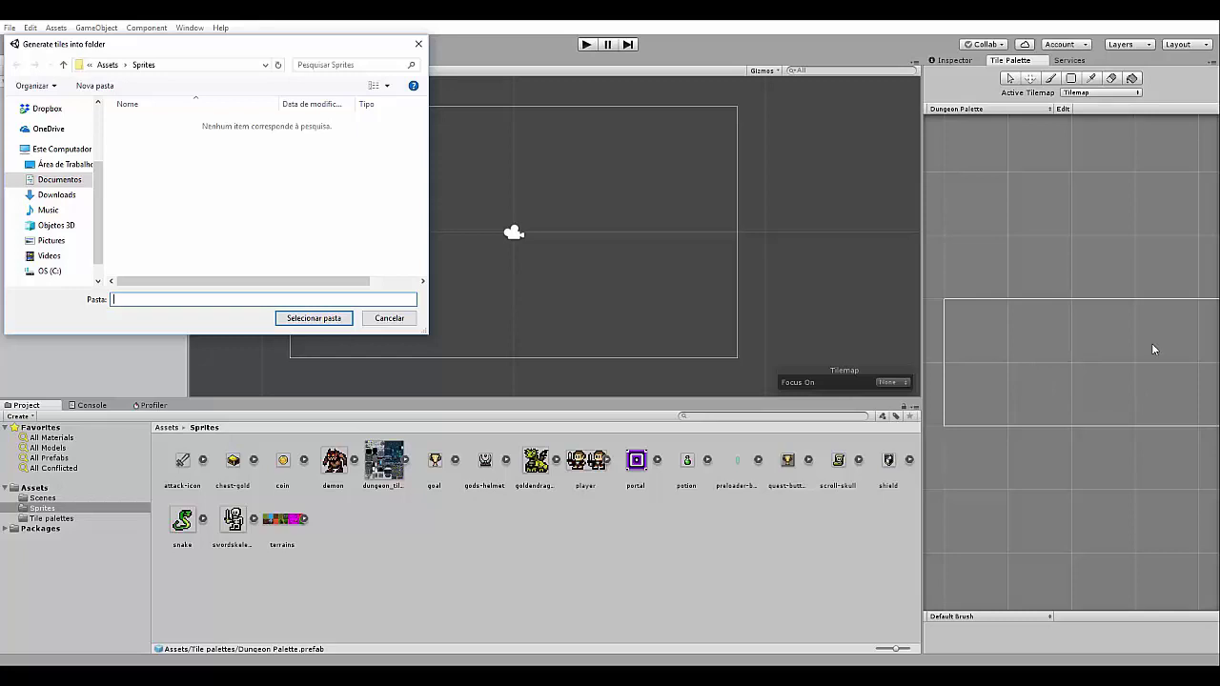
left_click(107, 65)
double_click(150, 149)
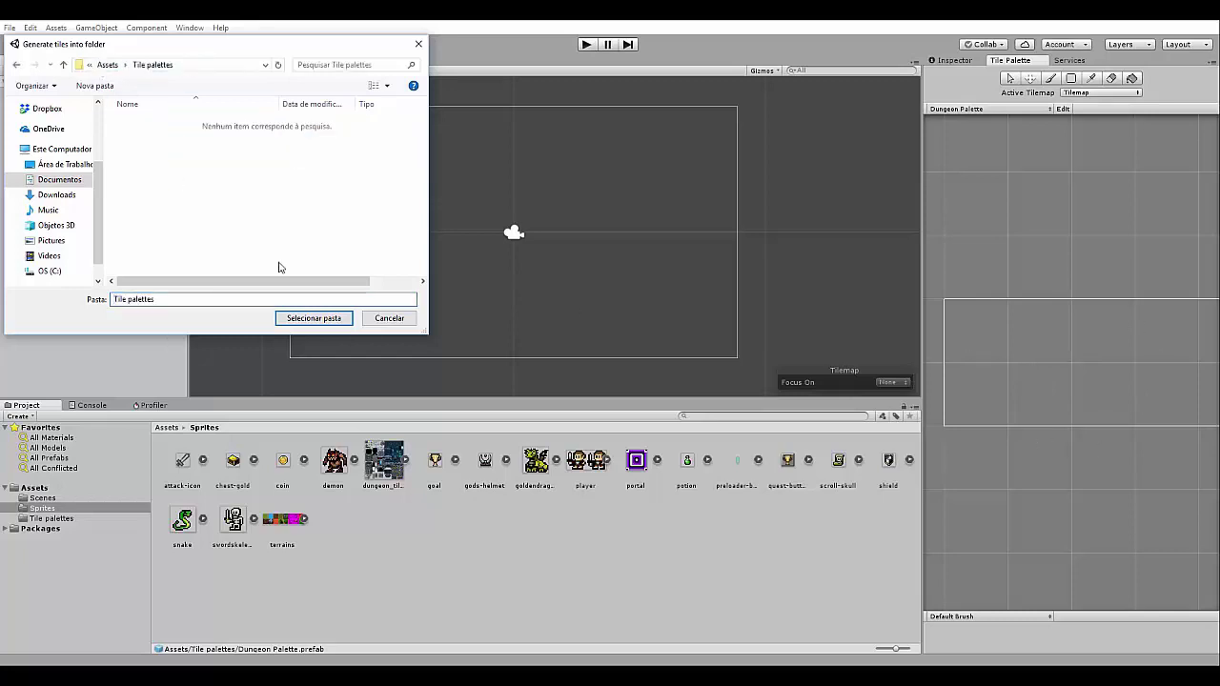
left_click(314, 318)
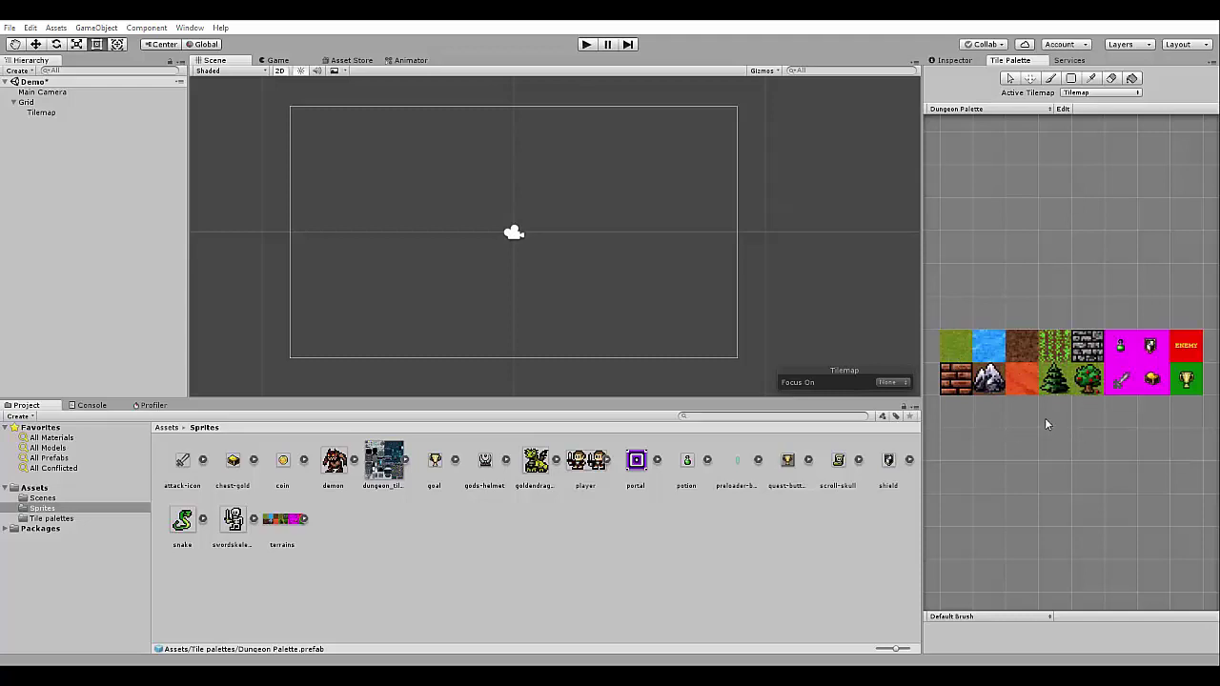
Step: With the Paint Brush, paint the brown dirt tile across the room area inside the camera frame
left_click(1052, 79)
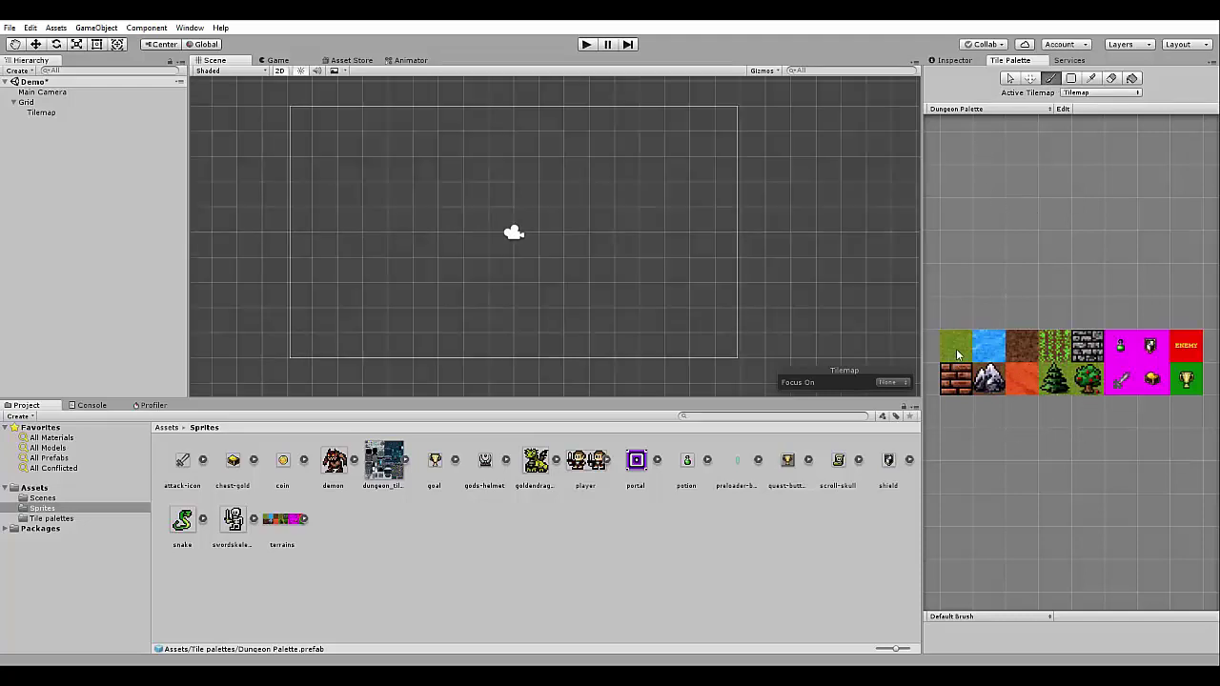
left_click(1024, 351)
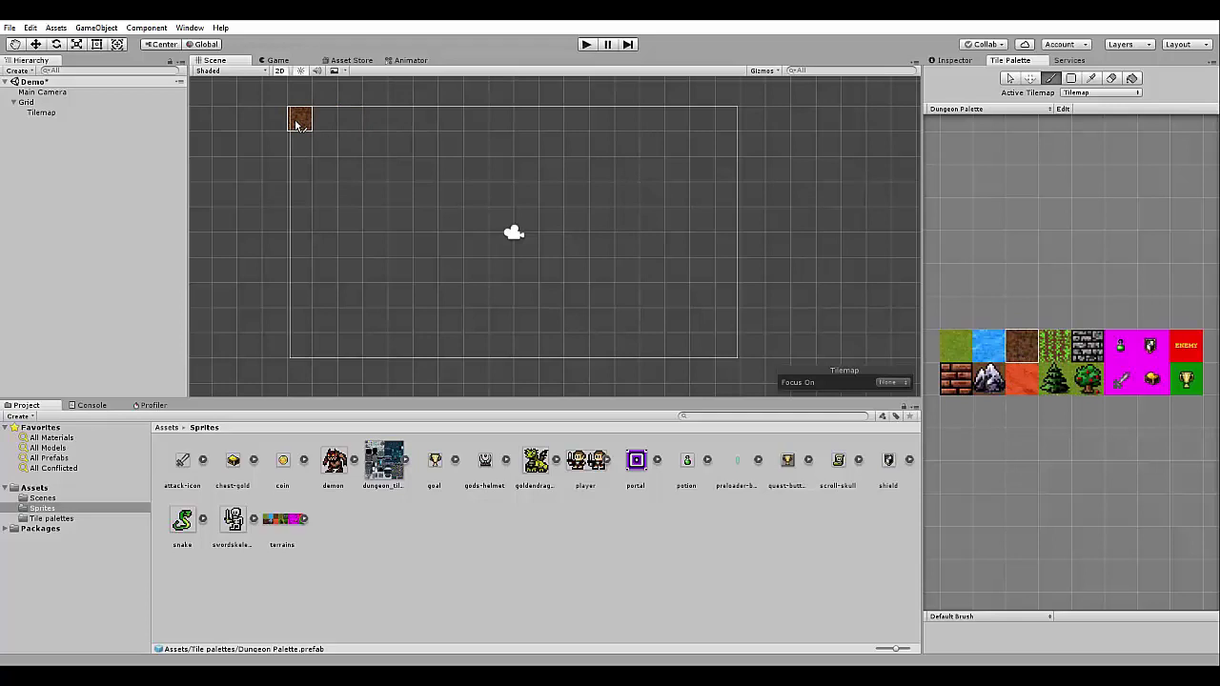
mouse_move(296, 122)
left_mouse_down()
mouse_move(705, 112)
mouse_move(715, 125)
mouse_move(713, 332)
mouse_move(579, 349)
mouse_move(720, 348)
mouse_move(334, 349)
mouse_move(298, 329)
mouse_move(305, 131)
mouse_move(397, 149)
mouse_move(677, 146)
mouse_move(697, 234)
left_mouse_up()
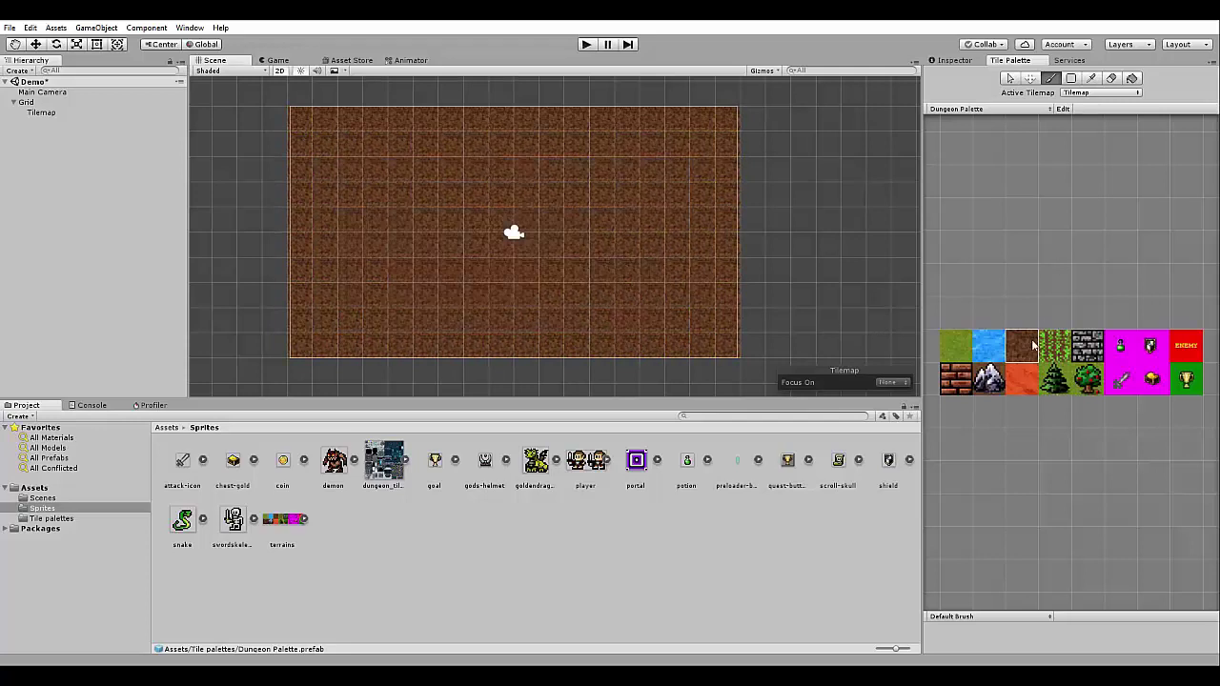
Step: Paint grey stone-brick tiles along the room's edges, leaving a one-tile gap in the bottom wall
left_click(1085, 345)
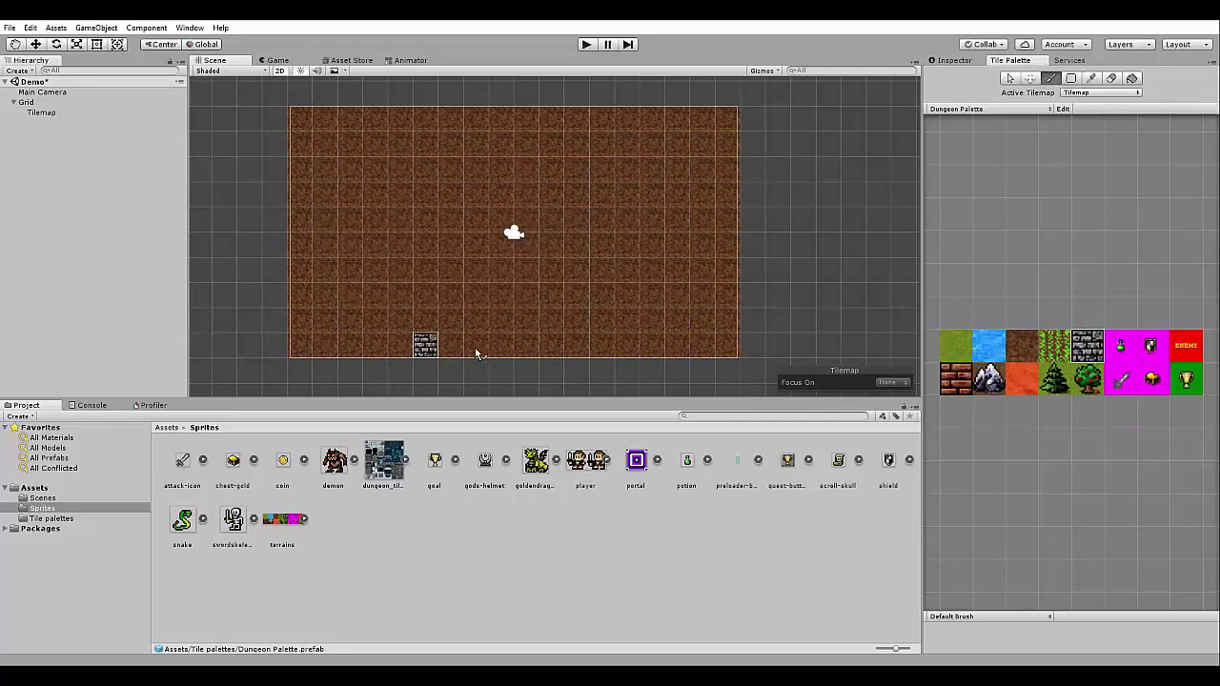
mouse_move(493, 353)
left_mouse_down()
mouse_move(308, 352)
mouse_move(295, 257)
mouse_move(302, 122)
mouse_move(713, 121)
mouse_move(729, 237)
mouse_move(725, 345)
mouse_move(496, 346)
mouse_move(540, 353)
left_mouse_up()
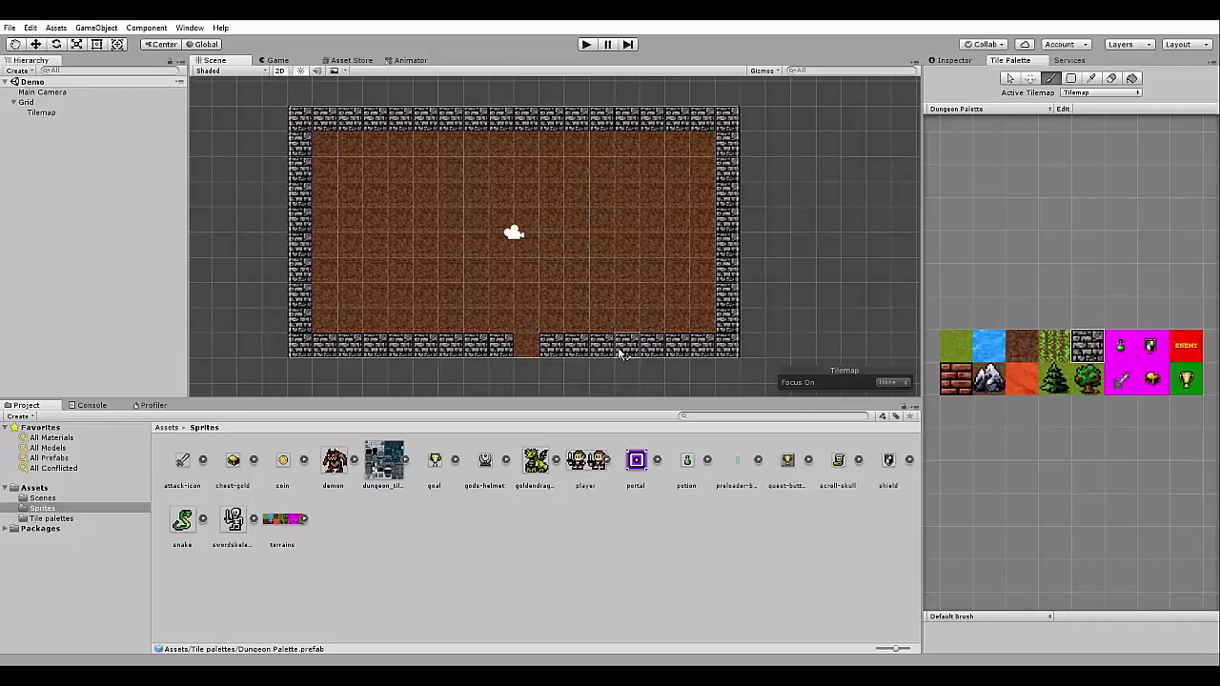
left_click(603, 322)
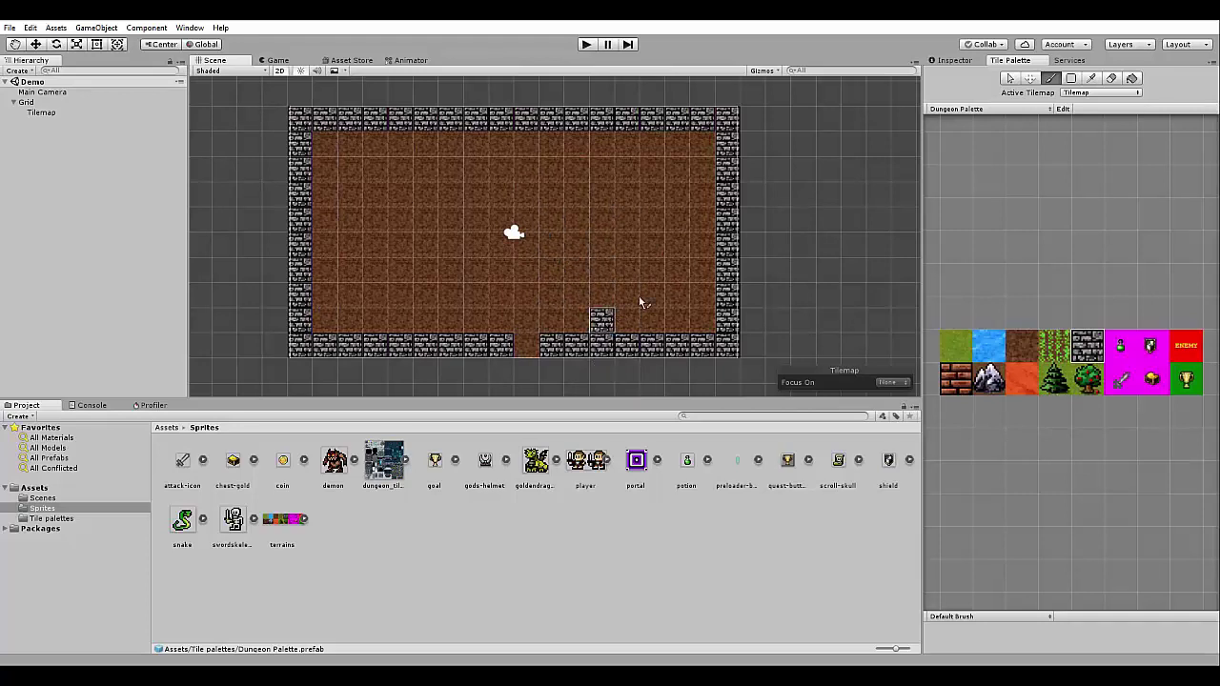
Step: Undo the stray stone tile and add a Tilemap Collider 2D to the Tilemap object
key("ctrl+z")
left_click(954, 60)
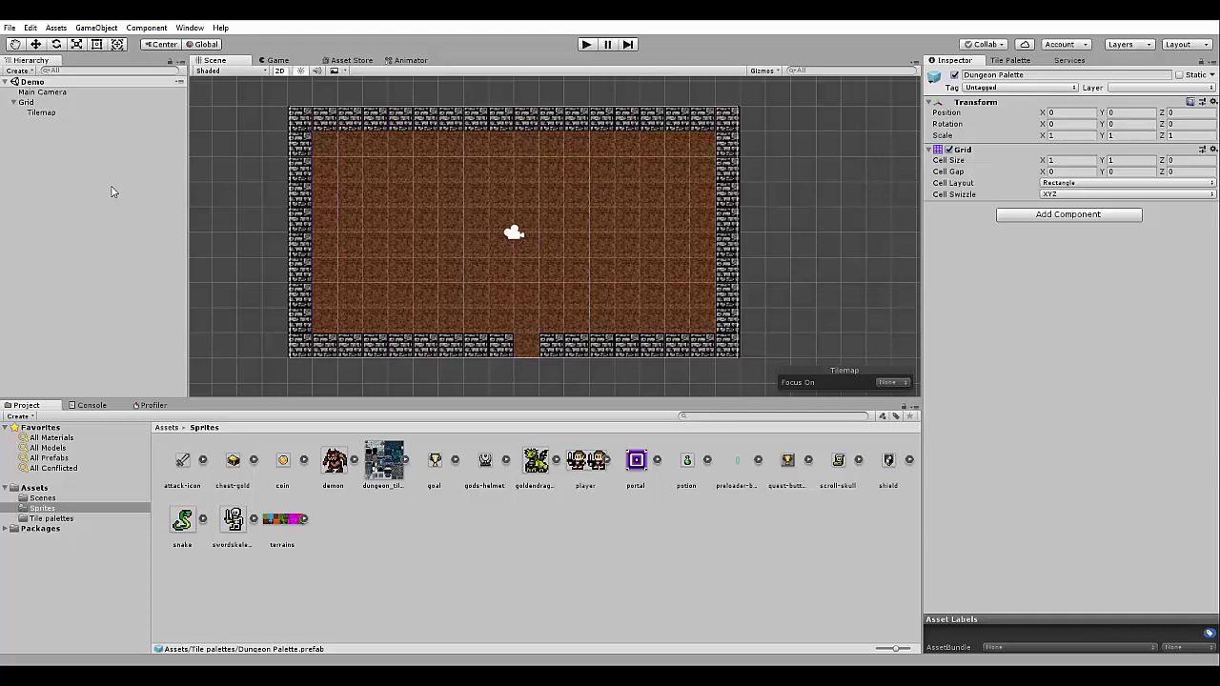
left_click(36, 114)
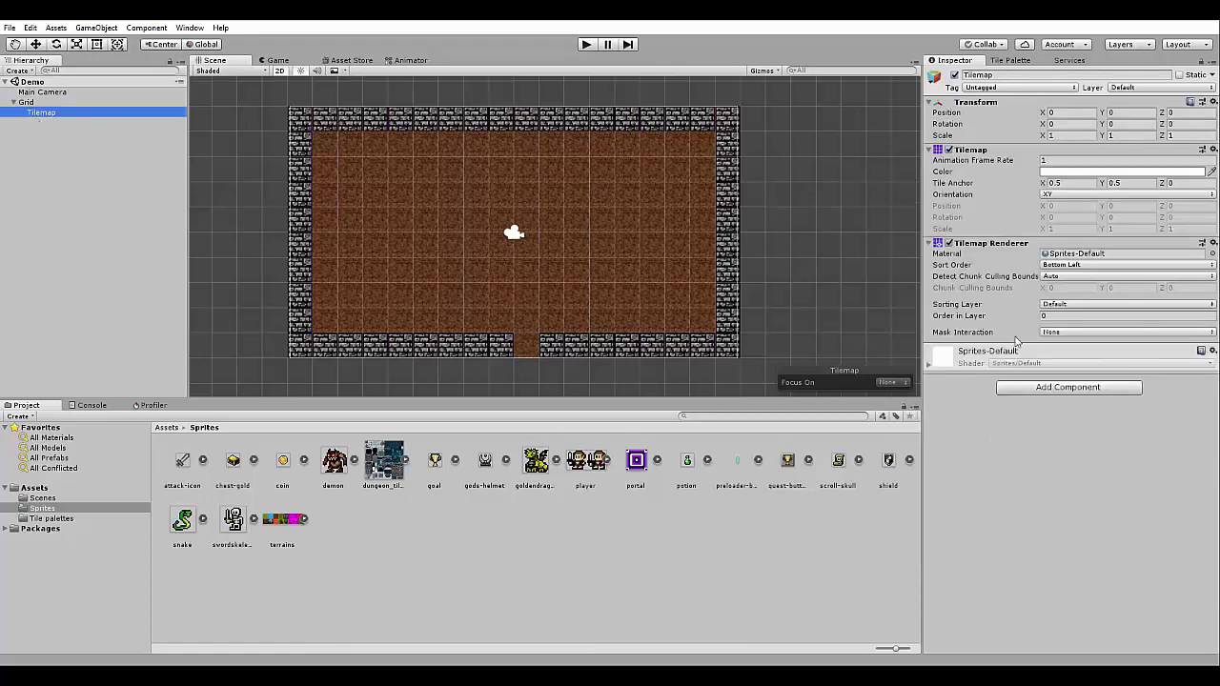
left_click(1051, 387)
type("tilemap")
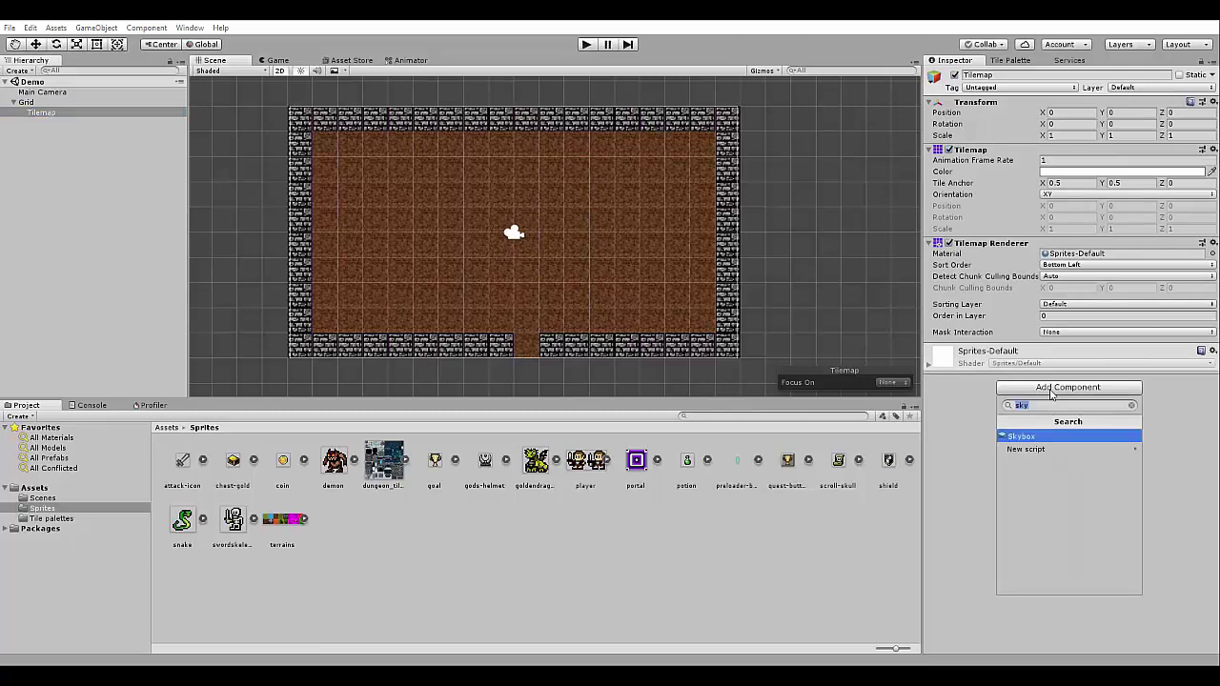
key("Down")
key("Return")
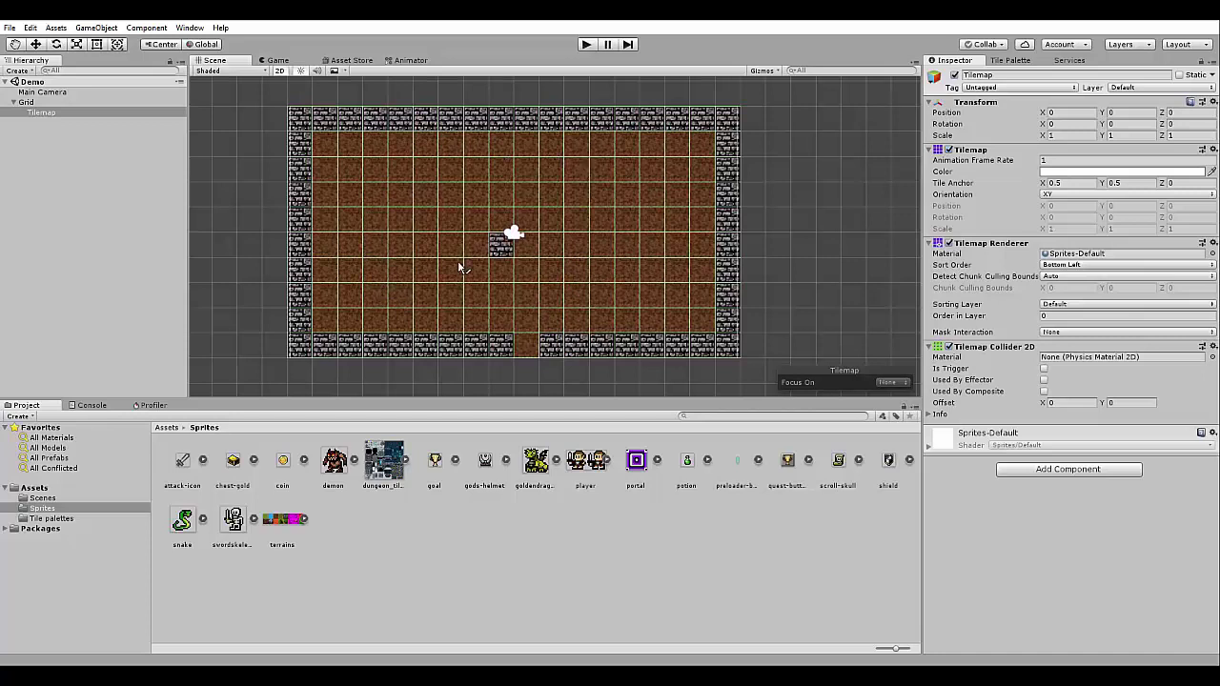
Step: Set the terrains_2 dirt tile's Collider Type to None in Tile palettes, then reselect Tilemap
left_click(59, 519)
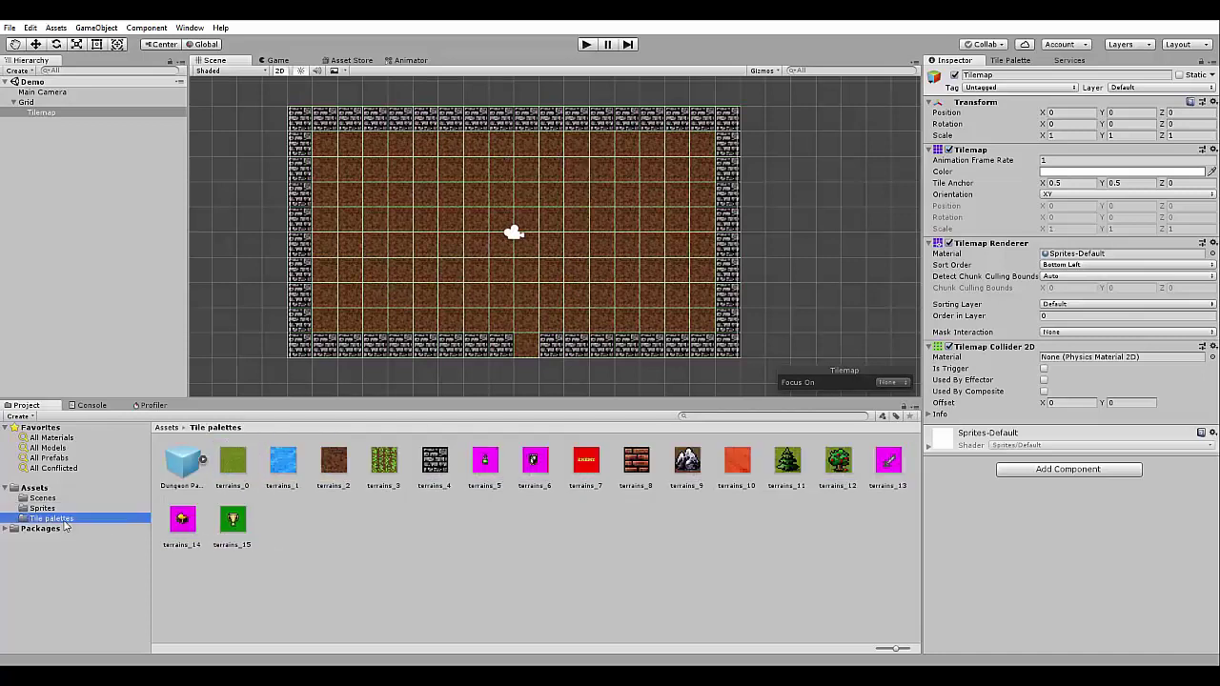
left_click(336, 464)
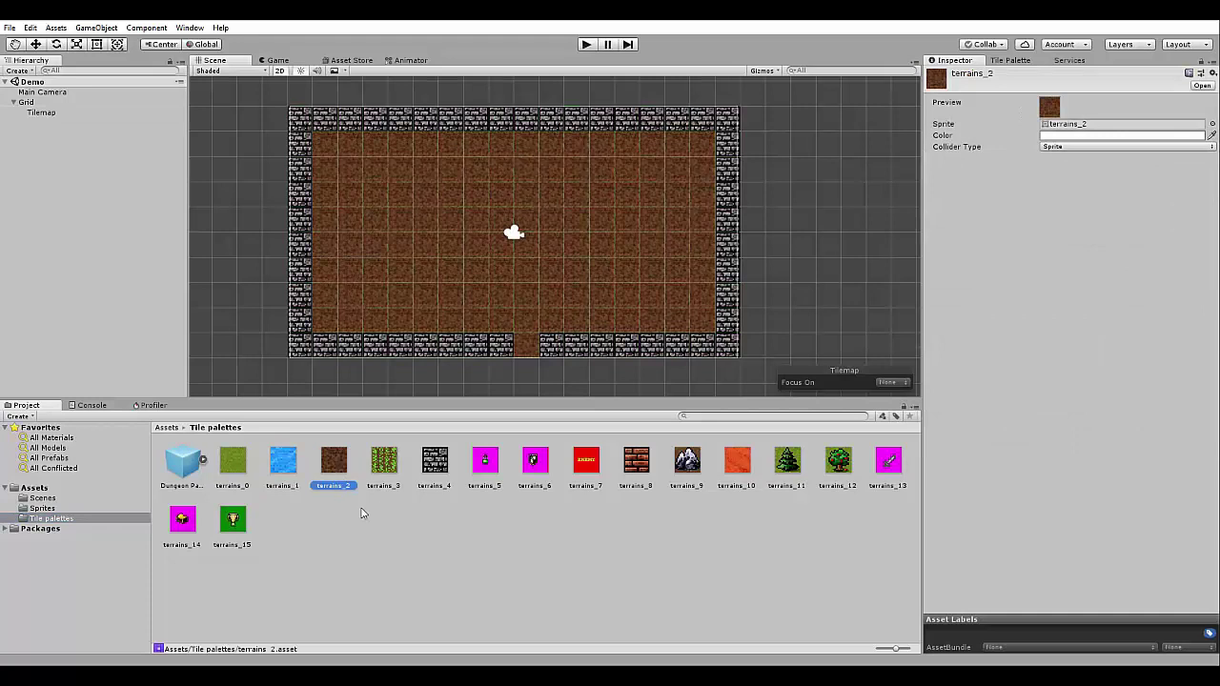
left_click(1056, 148)
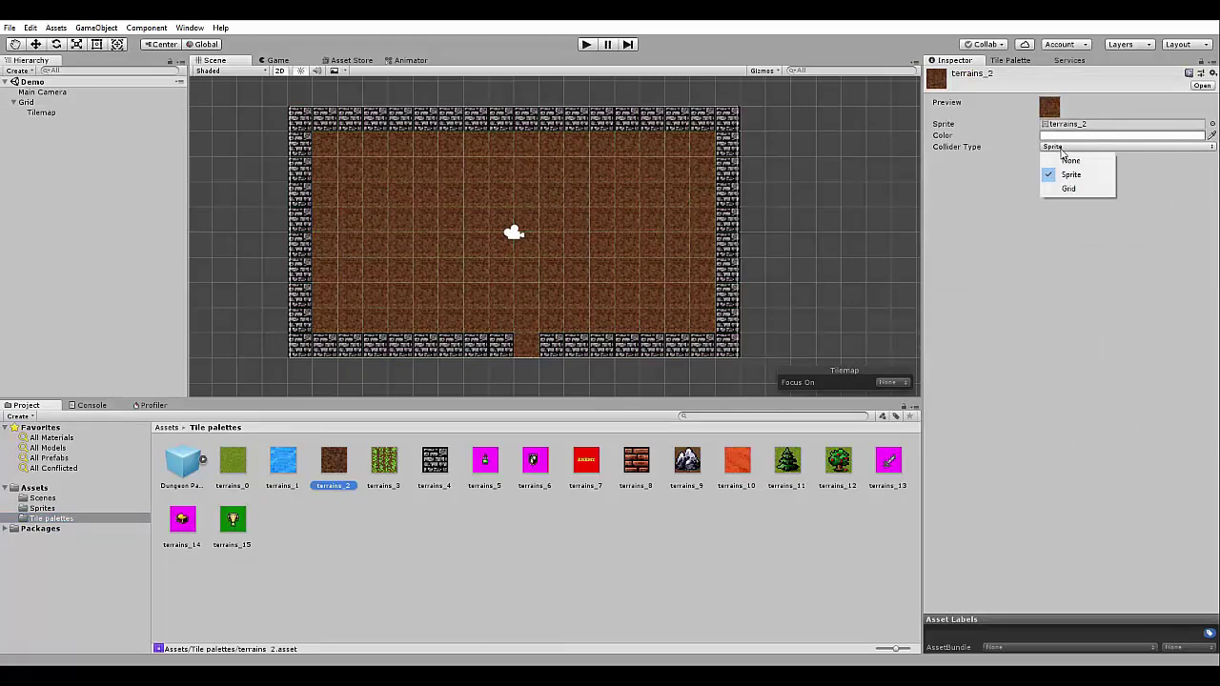
left_click(1071, 160)
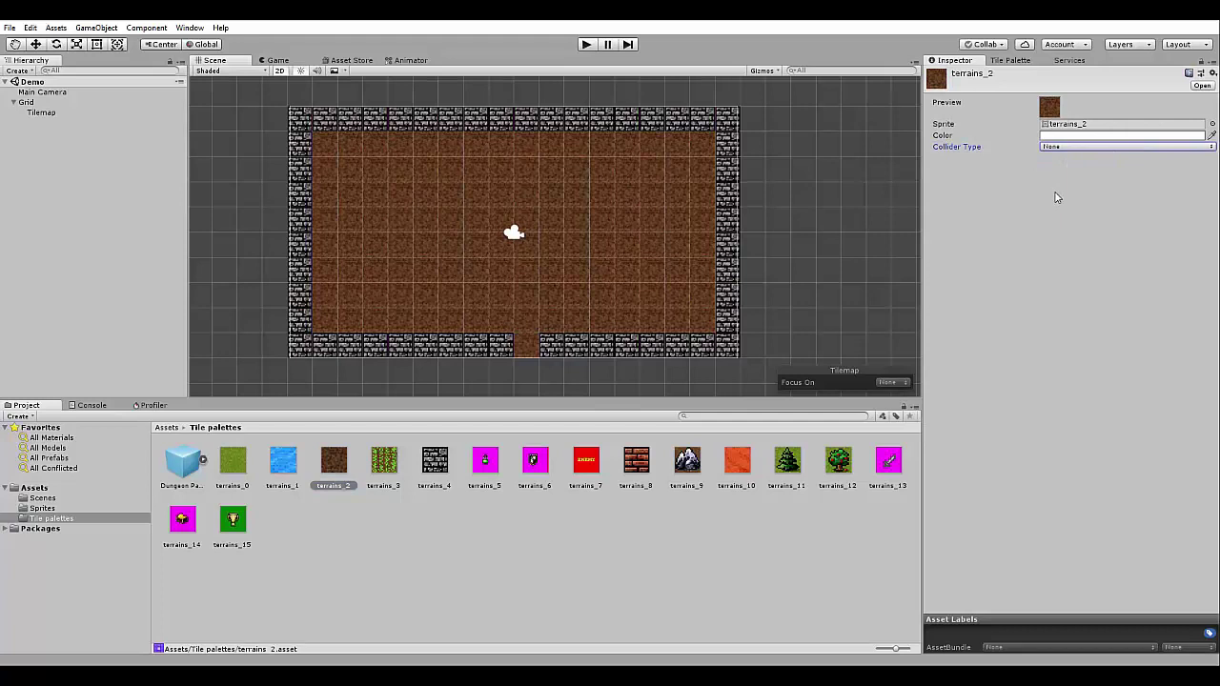
left_click(50, 114)
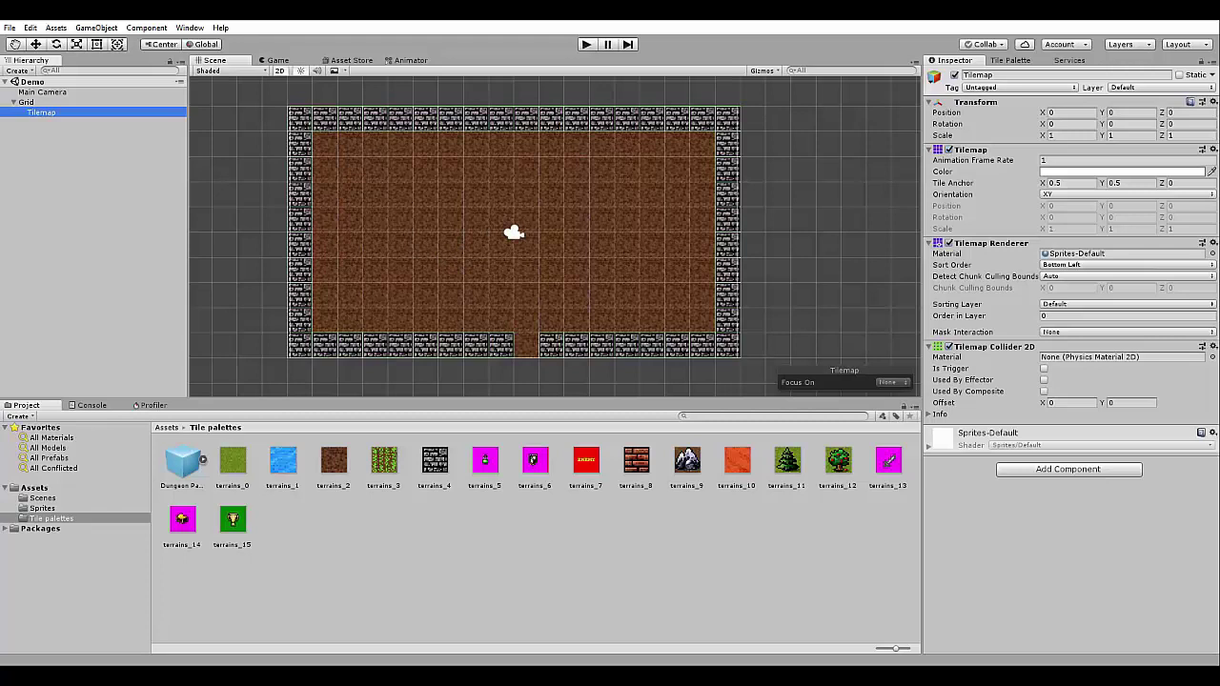
Step: Enter Play mode to preview the Demo scene's walled dirt room
left_click(587, 45)
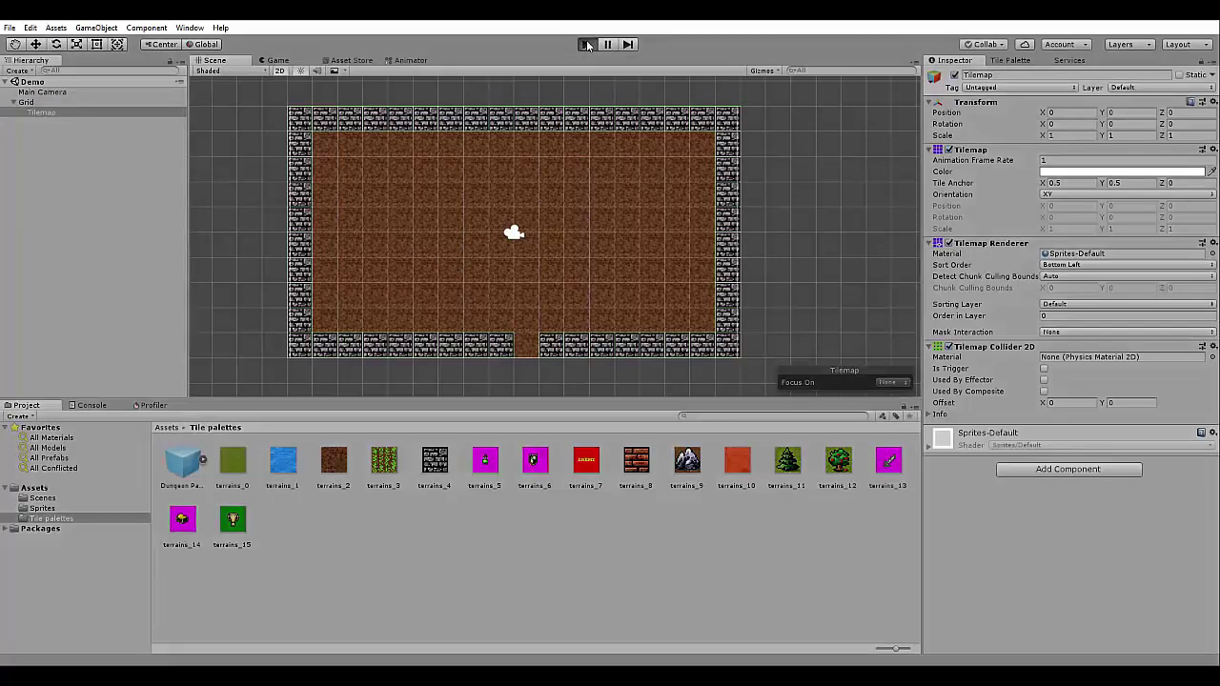